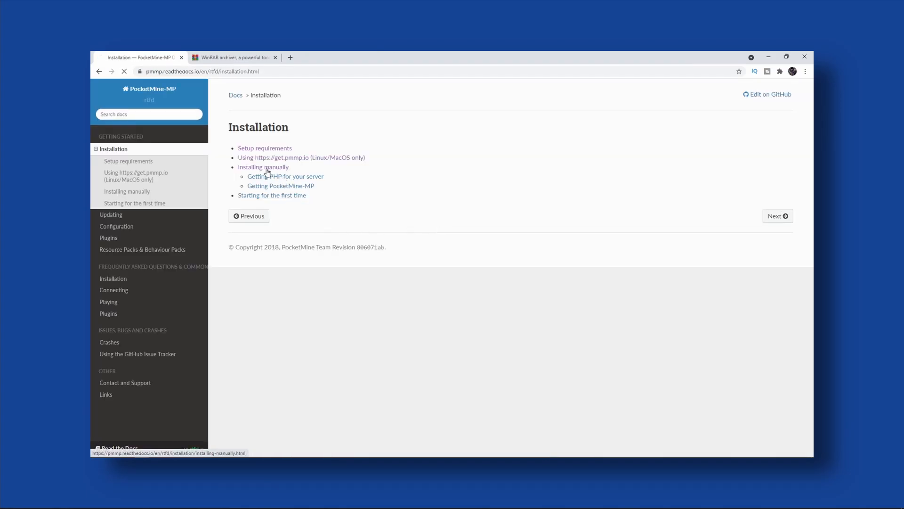
Open the manual installation instructions in the PocketMine-MP documentation.
left_click(265, 167)
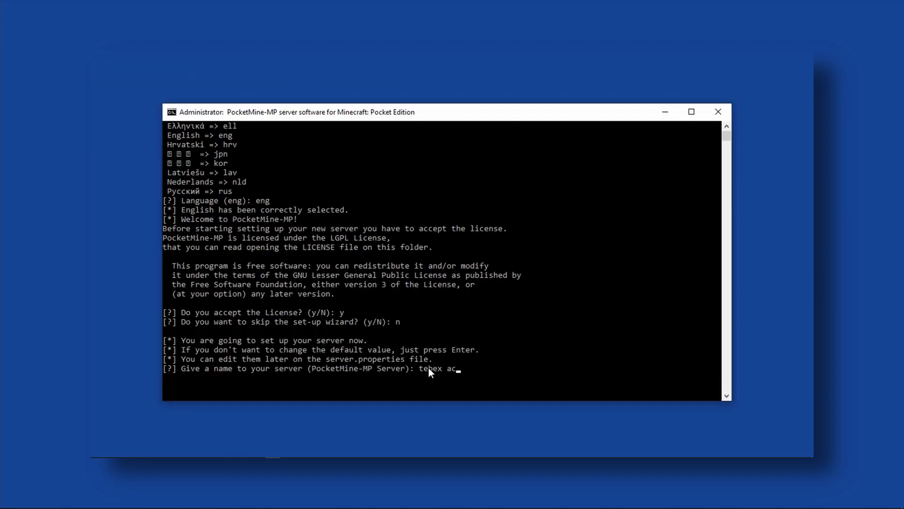
Enter tebex academy as the server name in the PocketMine-MP set-up wizard.
type("ademy")
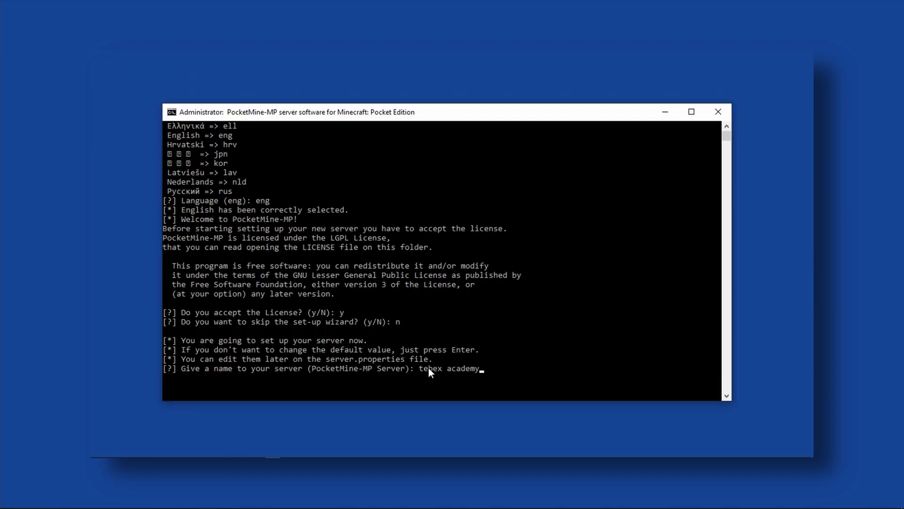
key("Return")
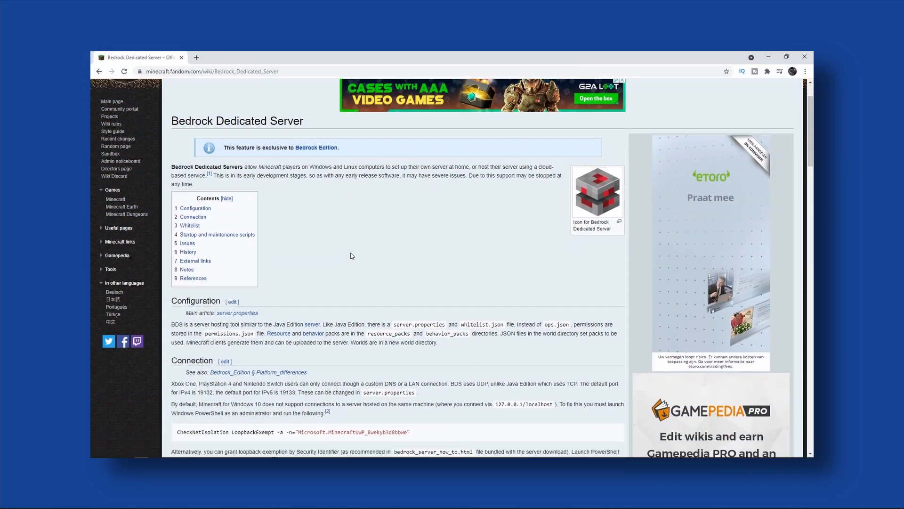
Read the configuration, connection, whitelist and maintenance script sections of the Bedrock Dedicated Server wiki page.
scroll(351, 256, "down", 5)
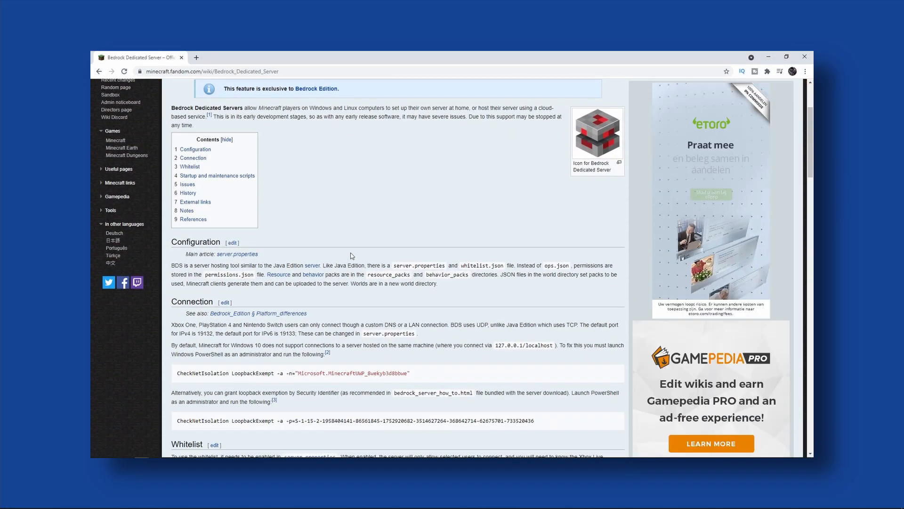
scroll(351, 256, "down", 2)
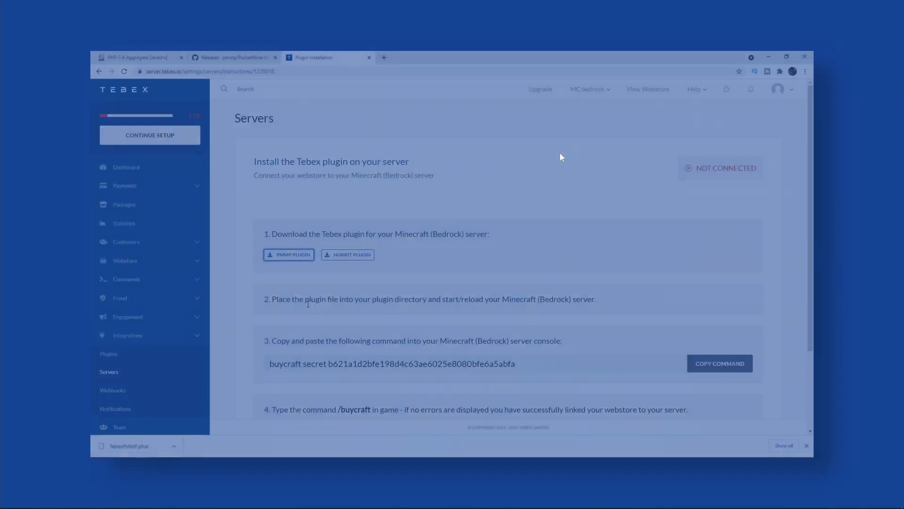
left_click_drag(308, 300, 405, 300)
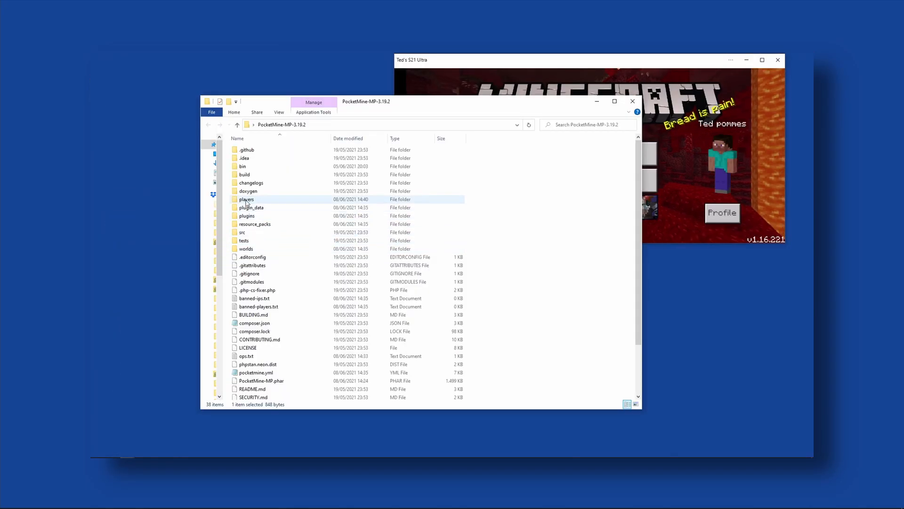
Place the TebexPMMP.phar file in the plugins folder of PocketMine-MP-3.19.2.
double_click(248, 216)
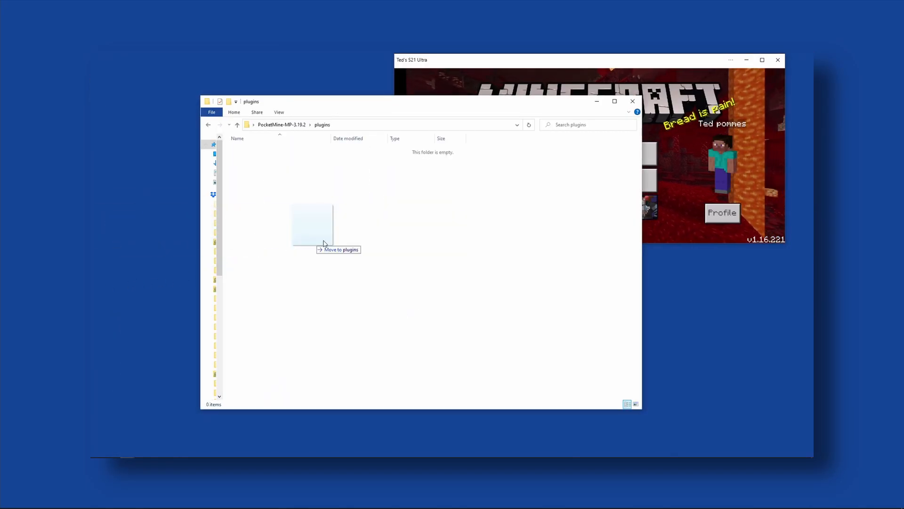
left_click_drag(323, 242, 341, 333)
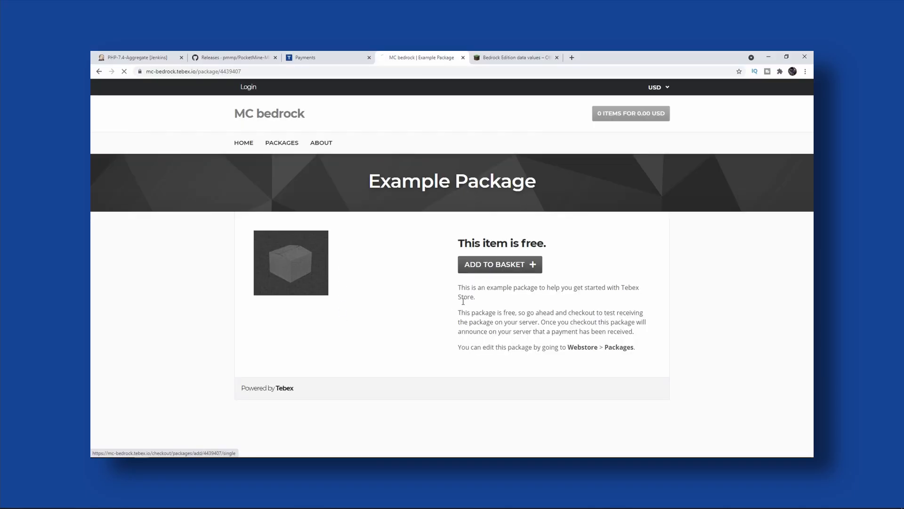
Fill in the player's username on the MC bedrock webstore checkout and continue with the purchase.
left_click(499, 263)
left_click(283, 256)
left_click(278, 276)
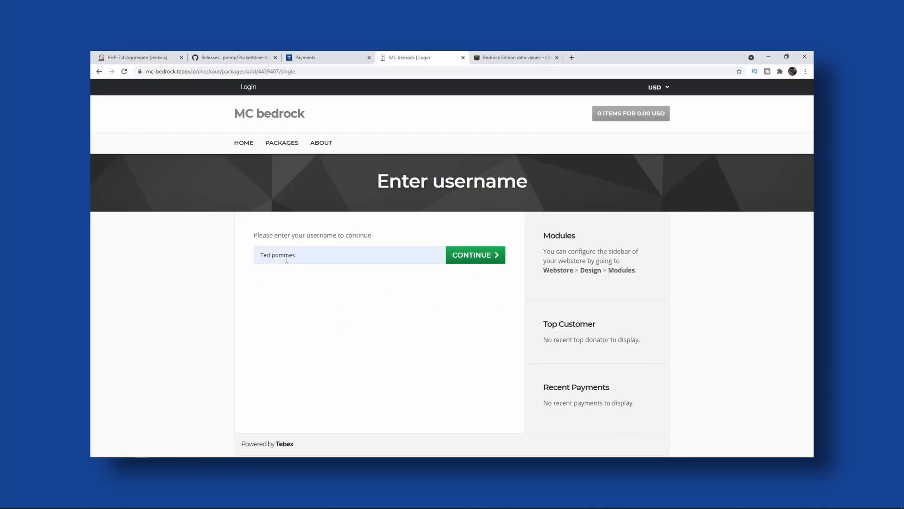
left_click(456, 259)
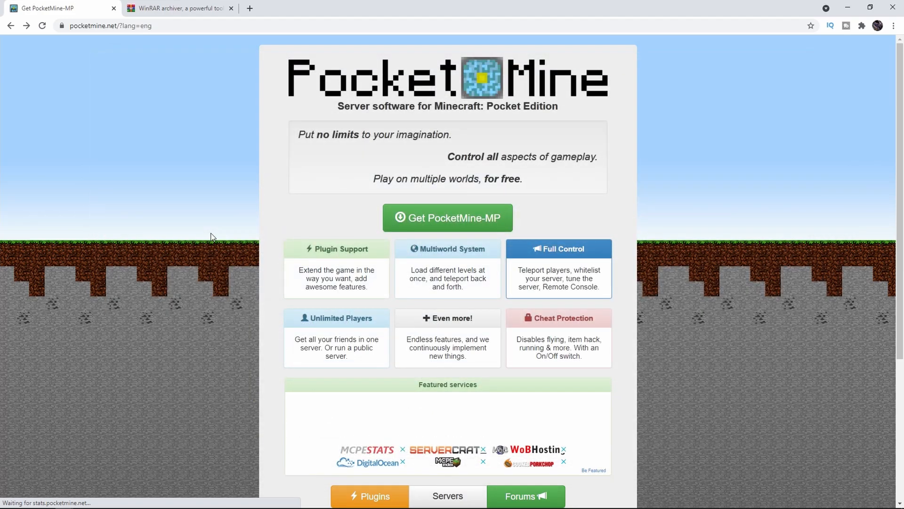
Reach the PocketMine-MP GitHub releases from the PocketMine site, using the Installing manually guide and its PHP binary Downloads link in a new tab.
left_click(431, 221)
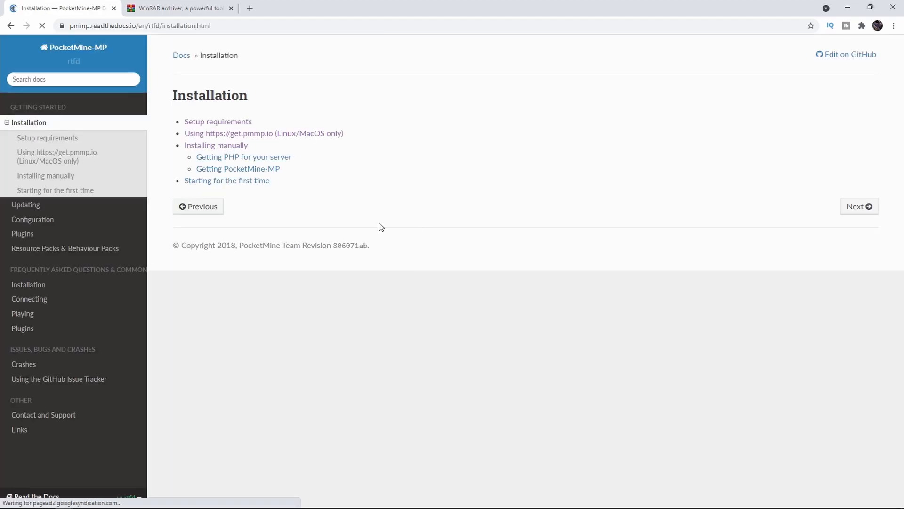
left_click(220, 146)
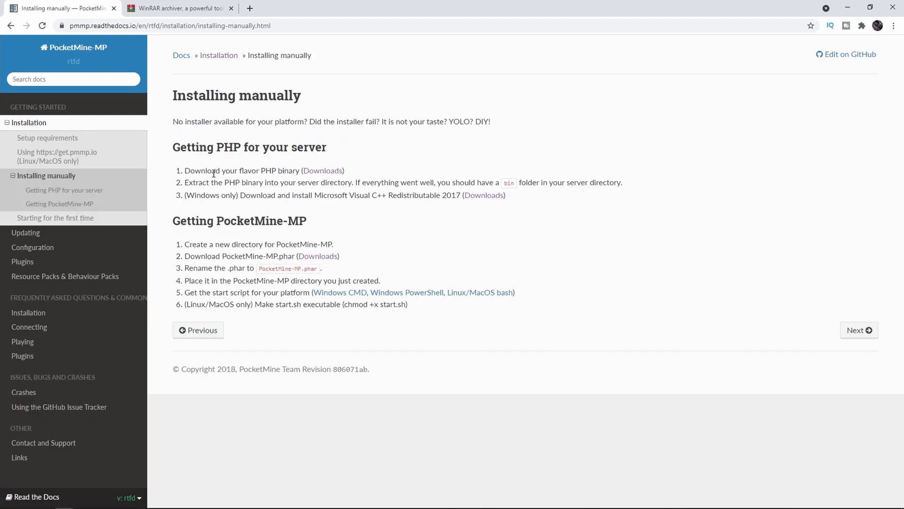
right_click(326, 174)
left_click(348, 178)
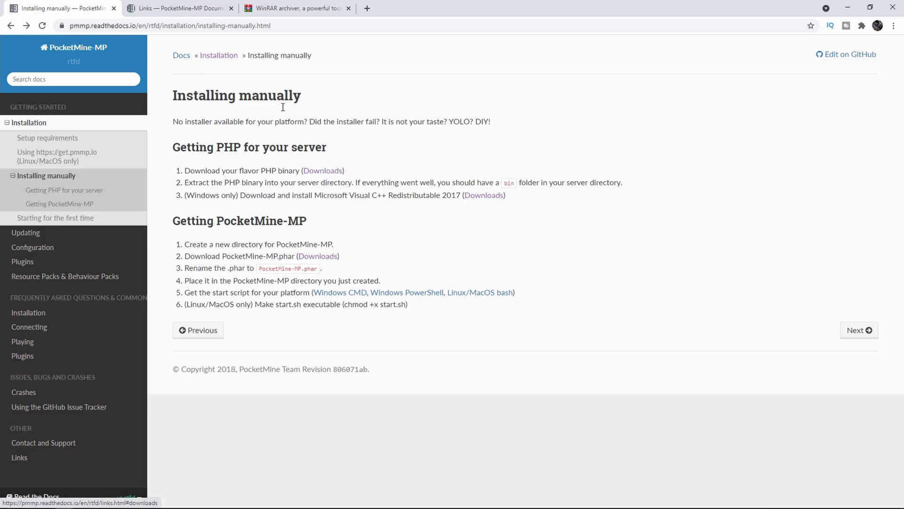
left_click(173, 10)
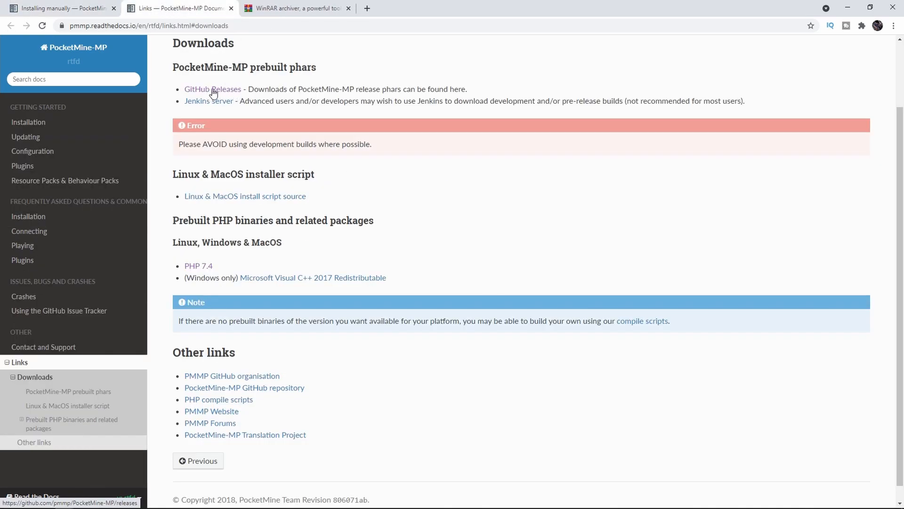
left_click(222, 91)
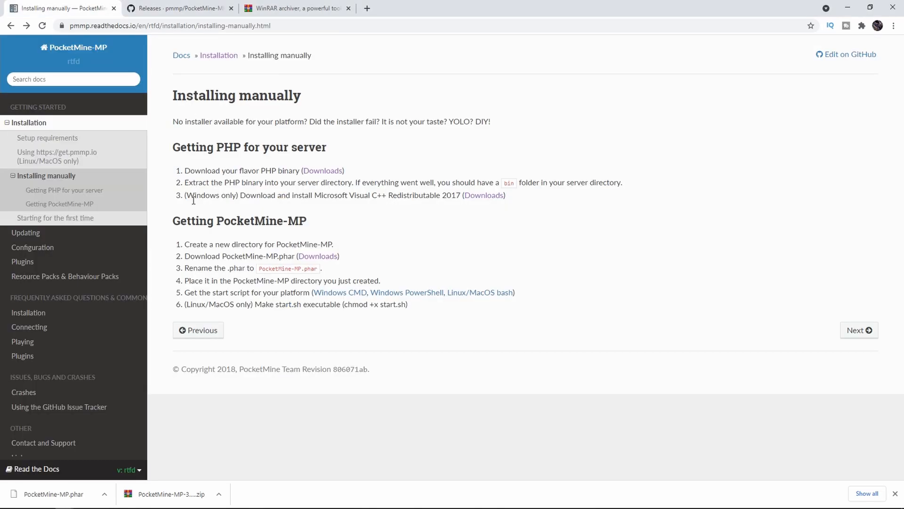
Download PHP-7.4-Windows-x64.zip, starting from the guide's Windows-only Microsoft Visual C++ Redistributable 2017 download link.
left_click_drag(188, 199, 247, 201)
left_click(266, 200)
left_click(485, 196)
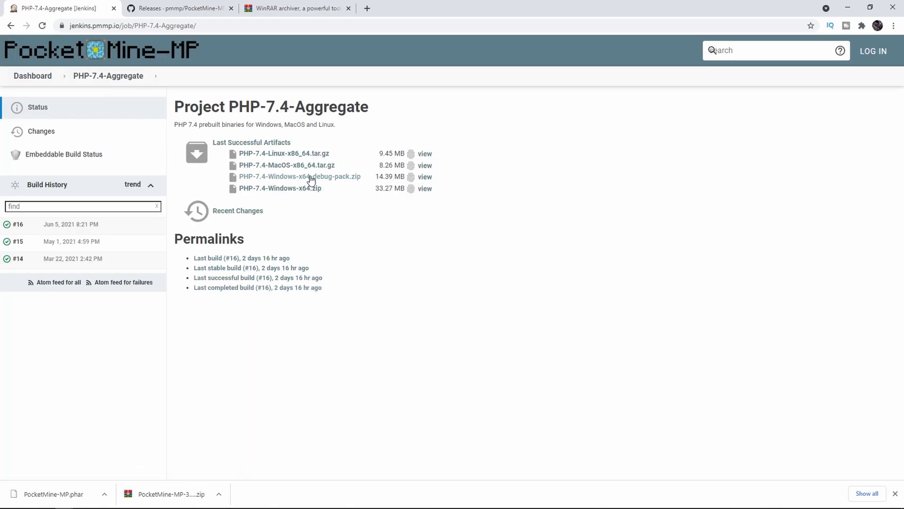
left_click(311, 191)
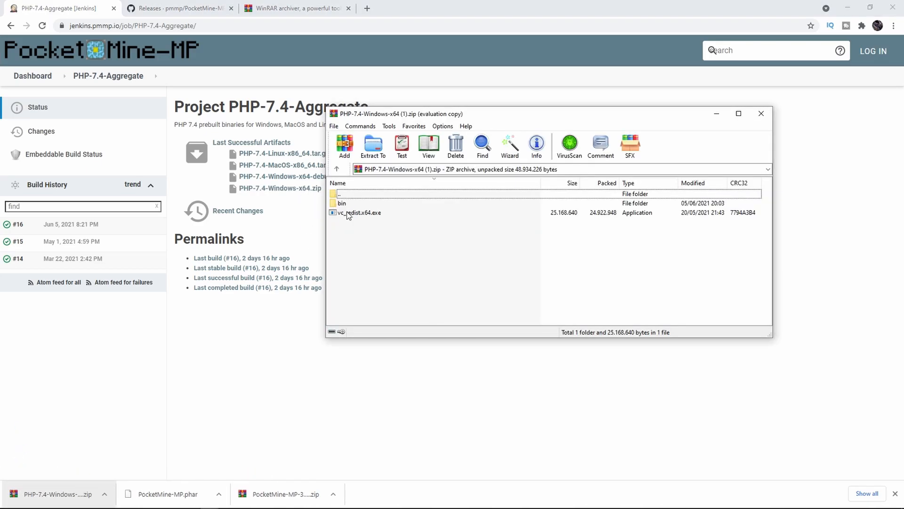
Check vc_redist.x64.exe and the bin folder in the PHP archive, and the PocketMine-MP.phar file on the desktop.
left_click(348, 217)
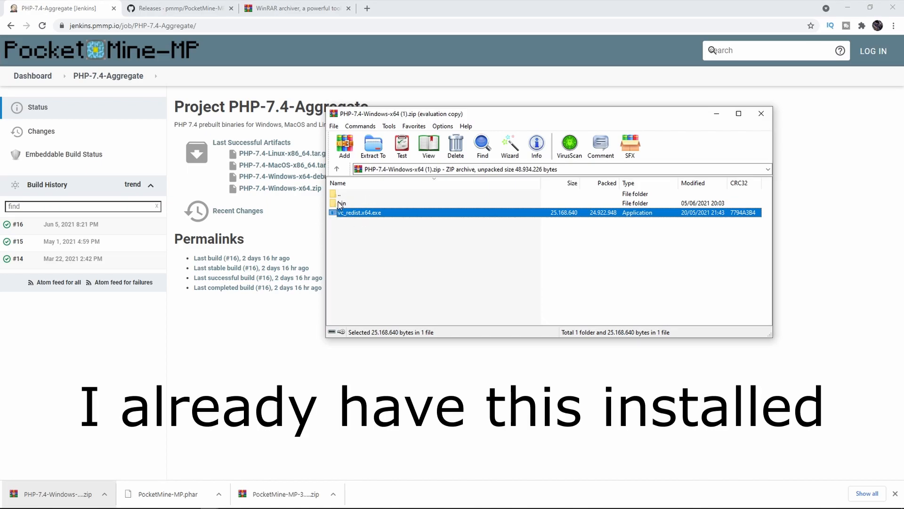
left_click(341, 206)
left_click_drag(613, 114, 691, 153)
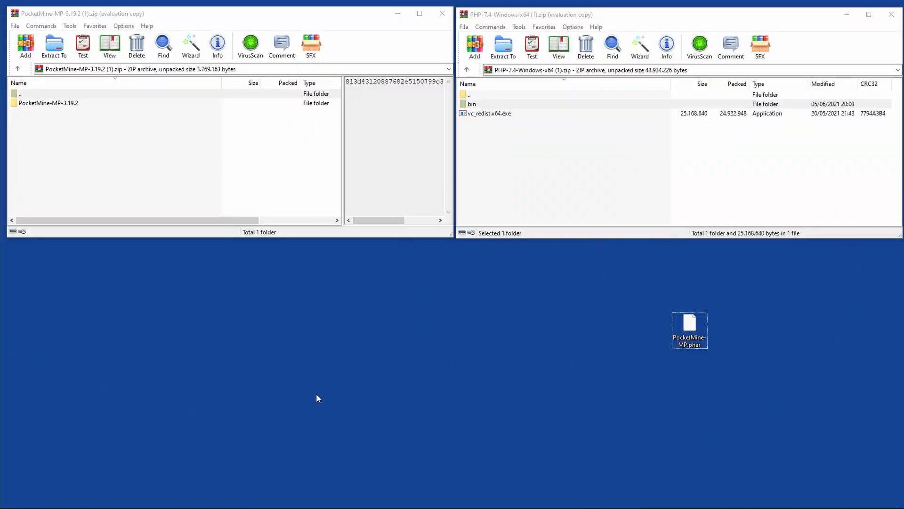
left_click(485, 113)
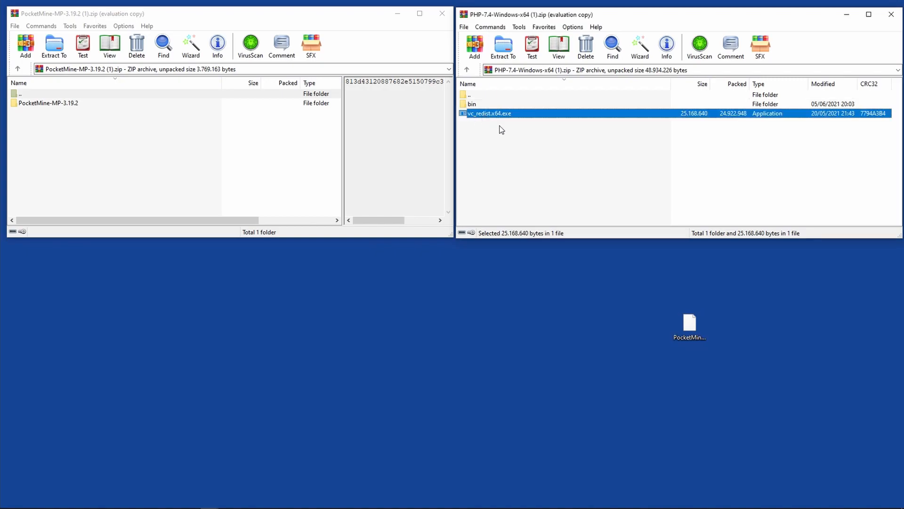
left_click(689, 348)
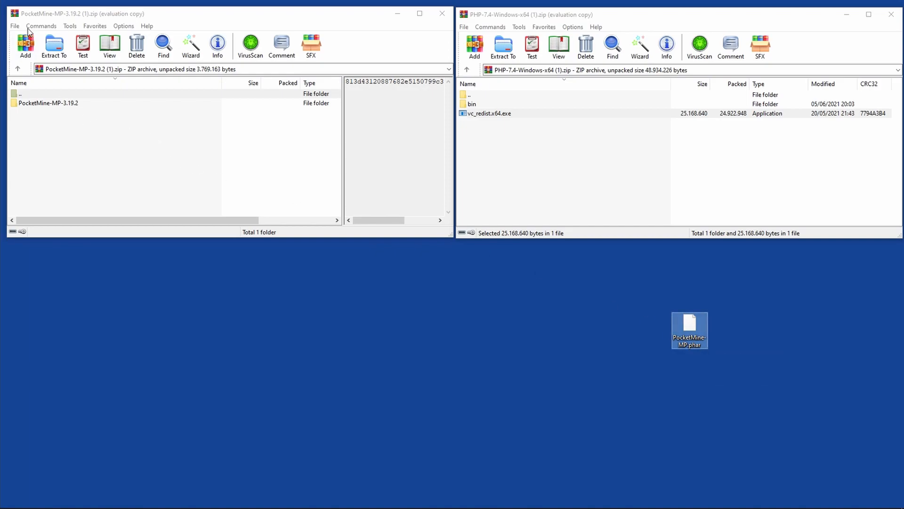
Extract the PocketMine-MP-3.19.2 folder from its archive to the desktop and select all the files inside it.
left_click(32, 13)
left_click_drag(40, 103, 257, 322)
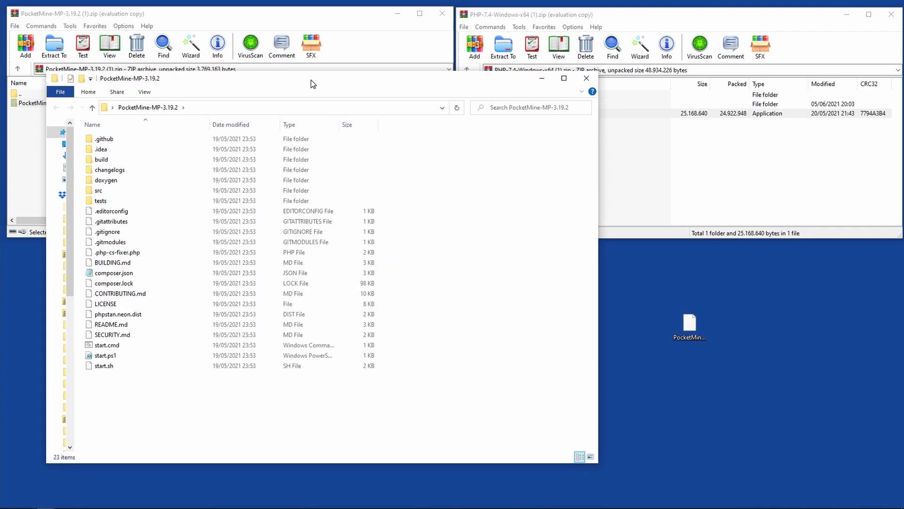
left_click_drag(133, 403, 105, 136)
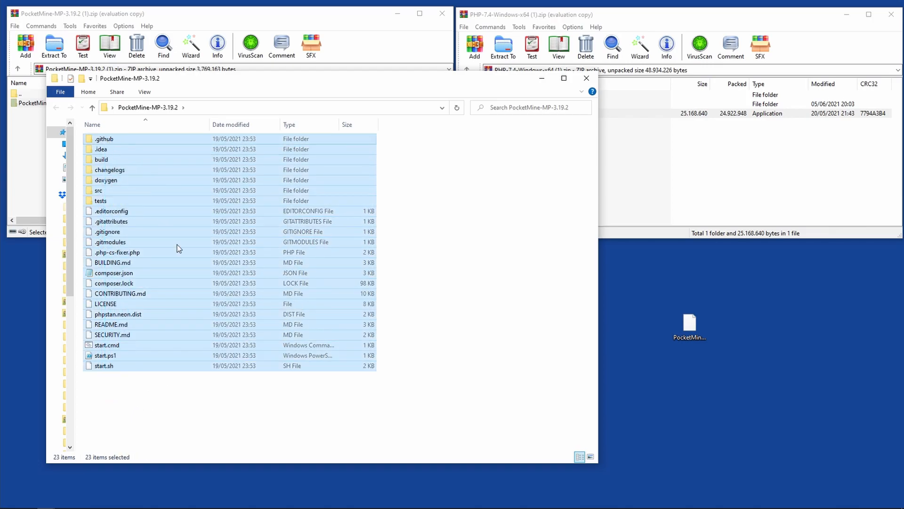
Extract the bin folder from the PHP-7.4-Windows-x64 archive into the PocketMine-MP-3.19.2 folder.
left_click(697, 206)
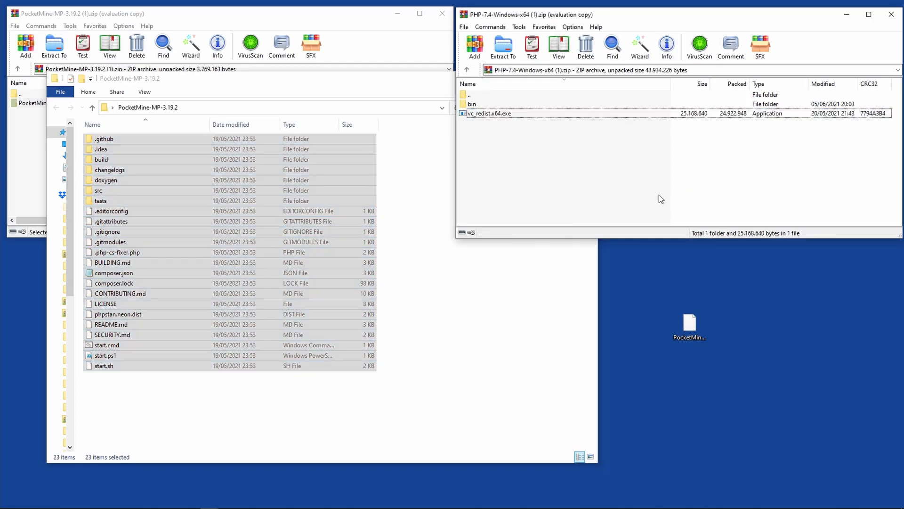
left_click(474, 106)
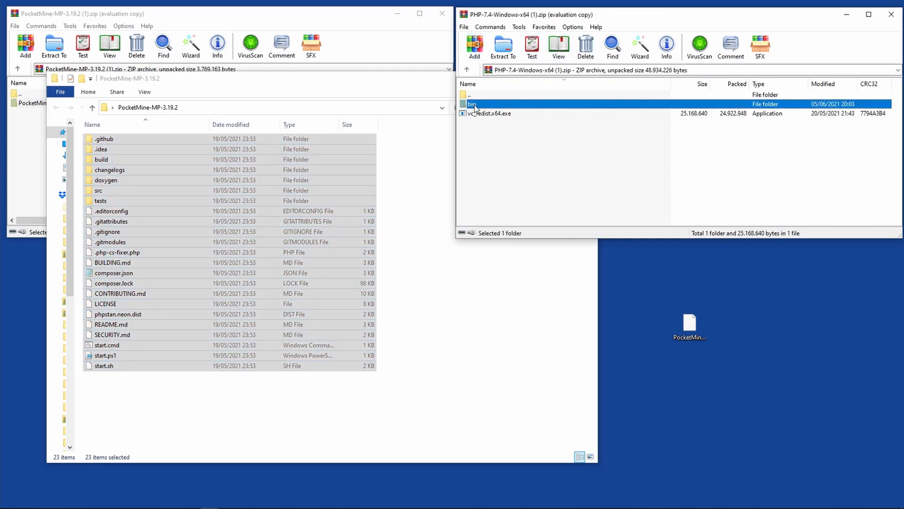
left_click_drag(477, 107, 435, 282)
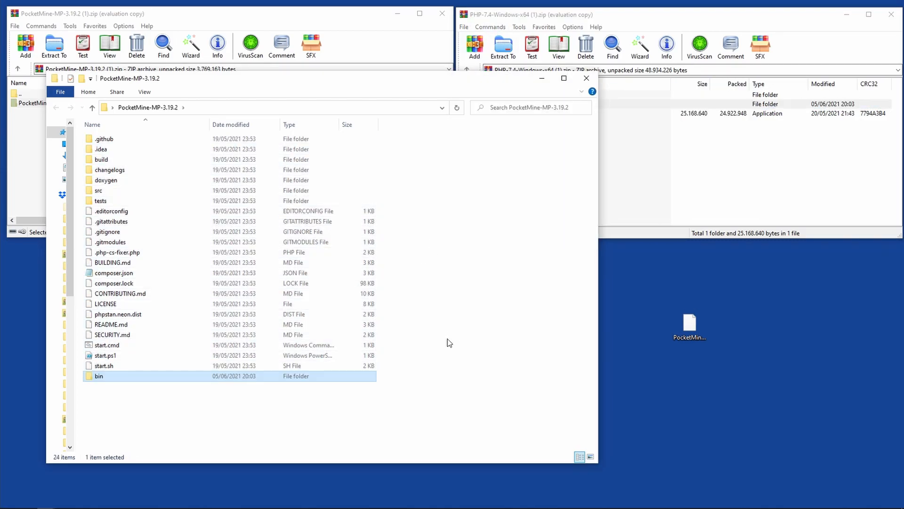
Move PocketMine-MP.phar from the desktop into the PocketMine-MP-3.19.2 folder and minimize both archive windows.
left_click(689, 330)
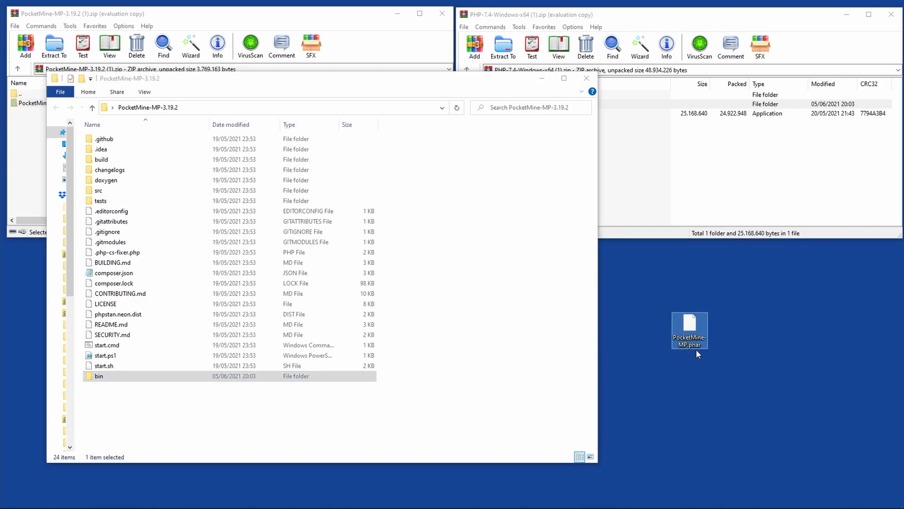
left_click_drag(694, 332, 453, 421)
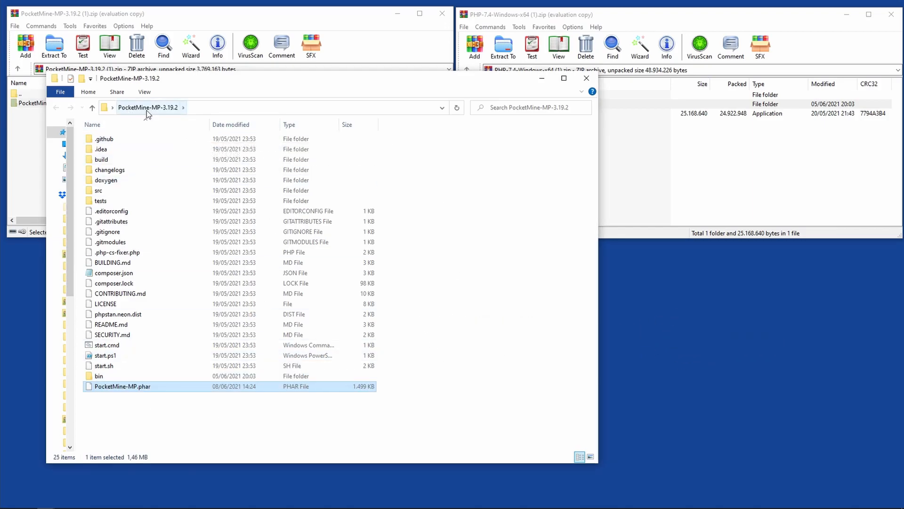
left_click(847, 15)
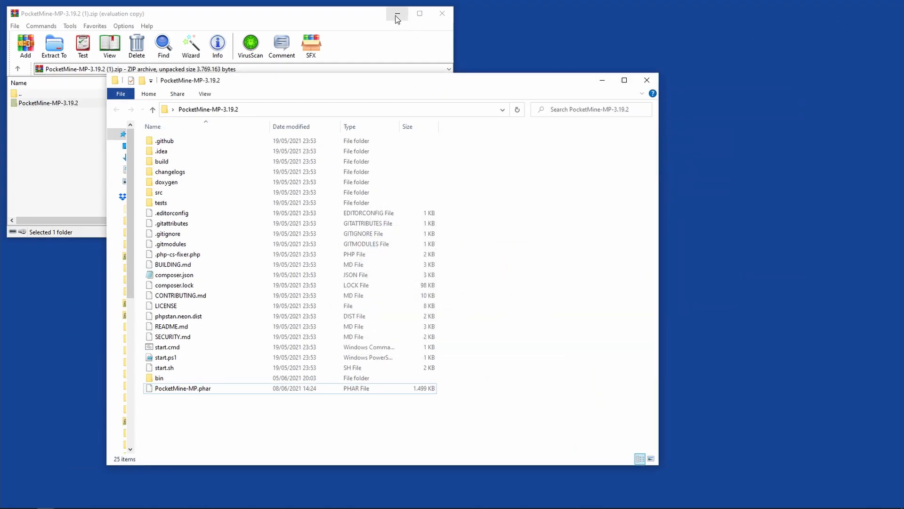
left_click(398, 13)
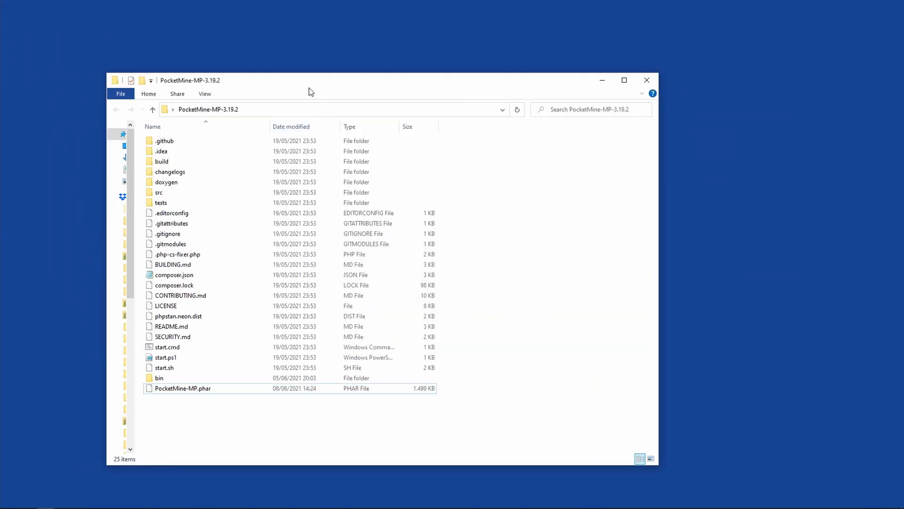
Run start.cmd from the PocketMine-MP-3.19.2 folder as administrator.
left_click_drag(305, 90, 334, 73)
left_click(208, 329)
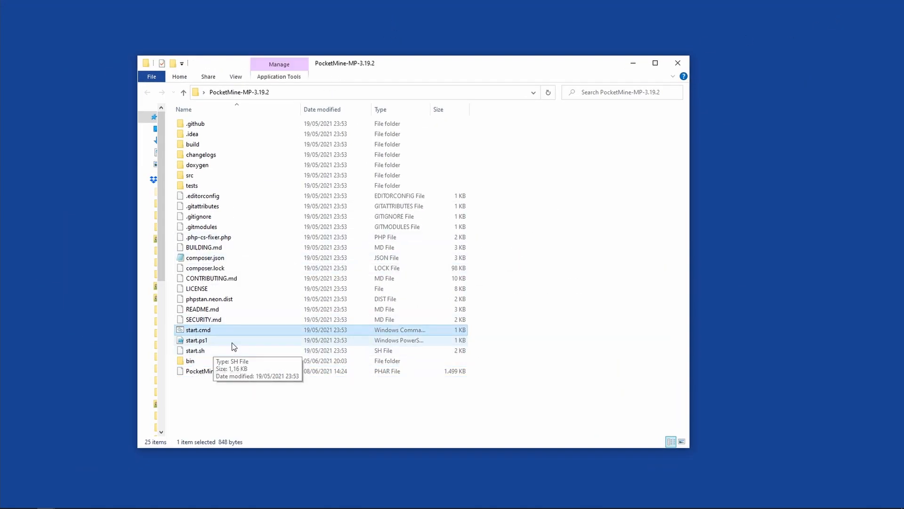
right_click(191, 330)
left_click(219, 43)
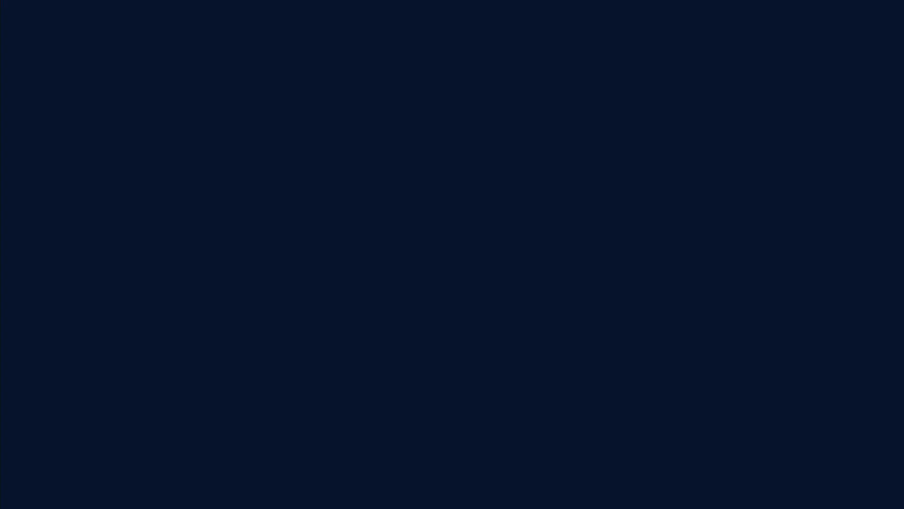
left_click(402, 311)
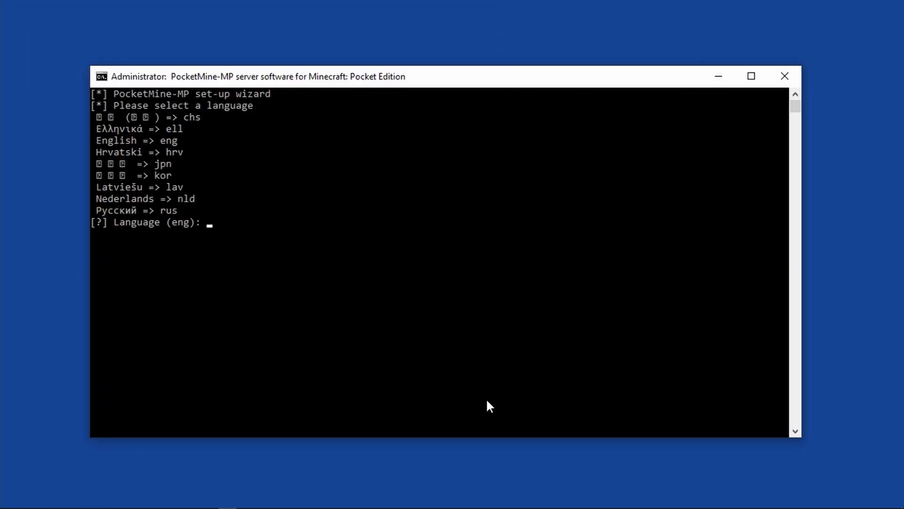
Answer the set-up wizard's first prompts with language eng, y to accept the license and n to skipping the wizard.
type("eng")
key("Return")
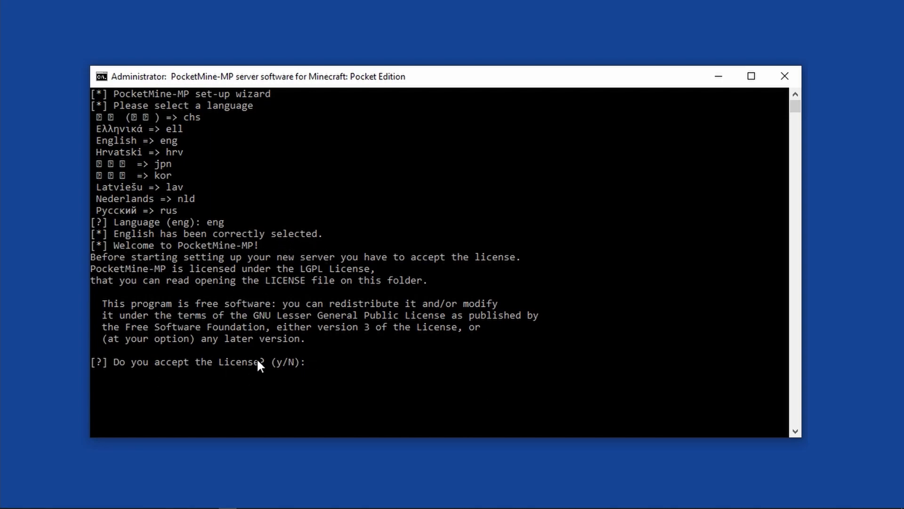
type("y")
key("Return")
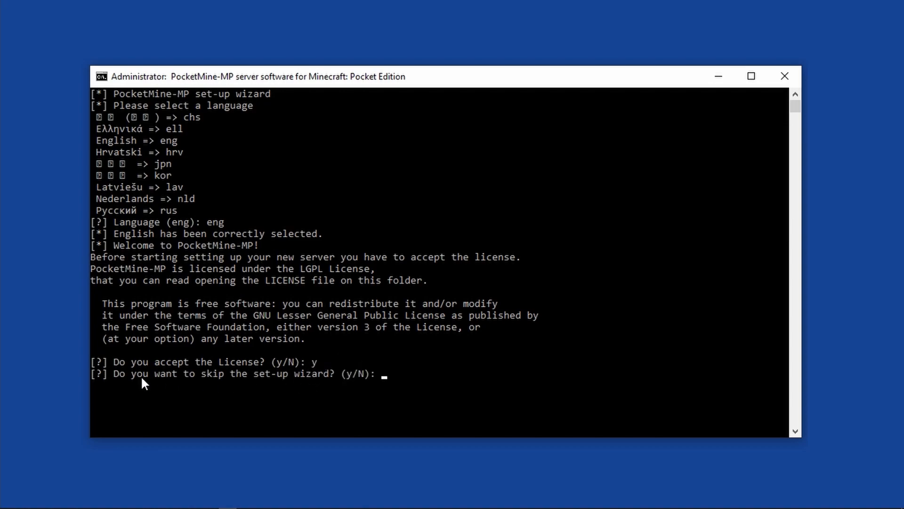
type("n")
key("Return")
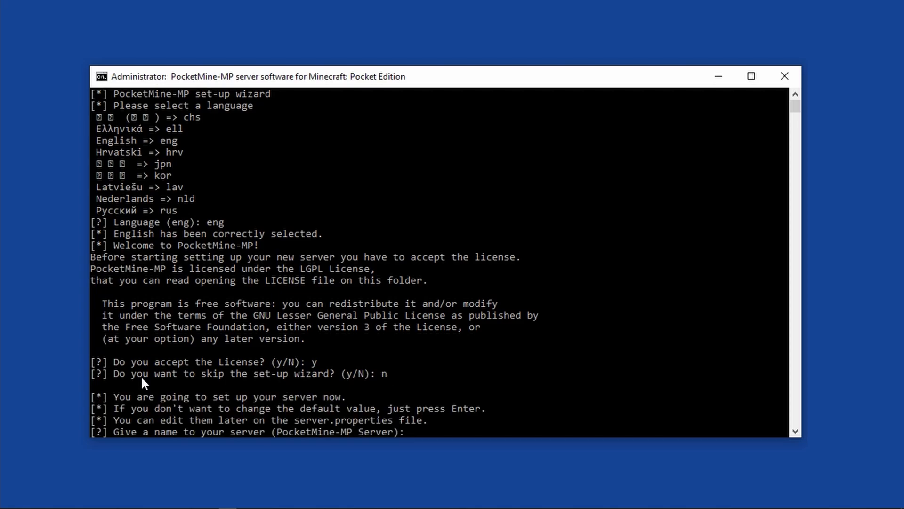
Name the server tebex academy and accept the default port, game mode and maximum online players.
scroll(256, 332, "down", 1)
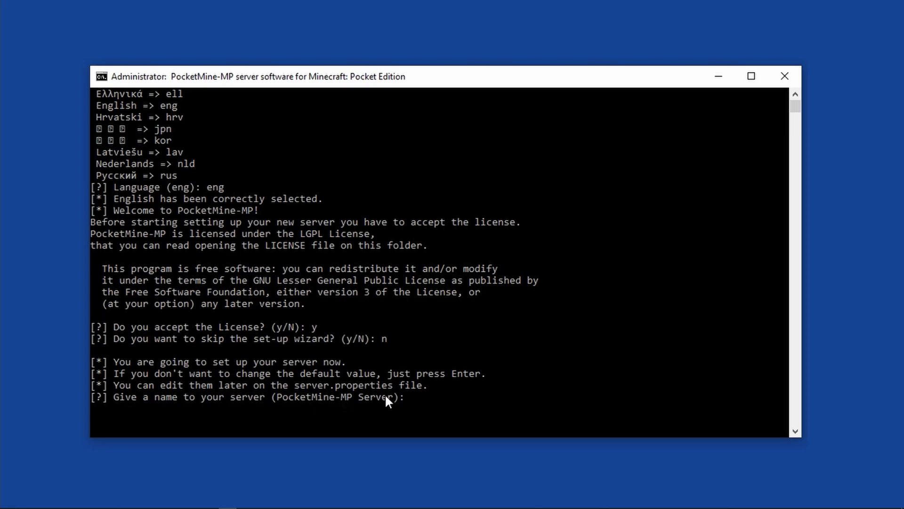
left_click(422, 397)
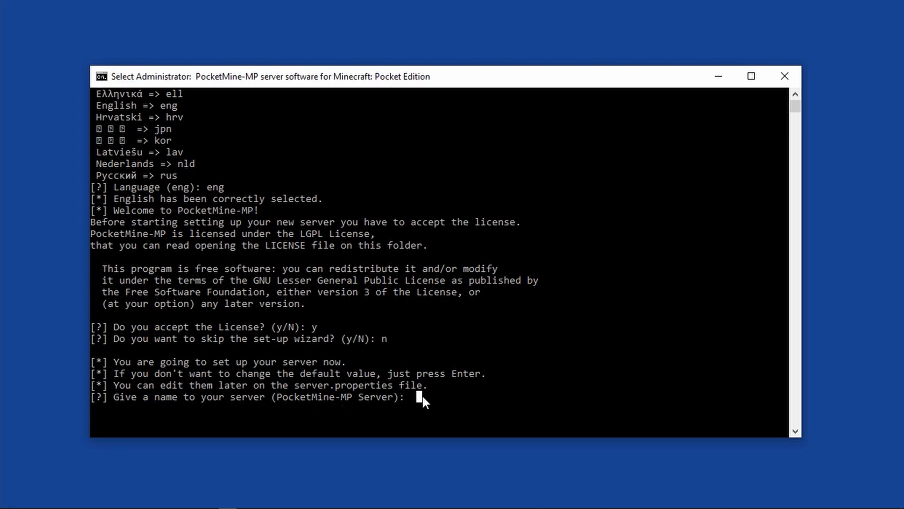
type("tebex academy")
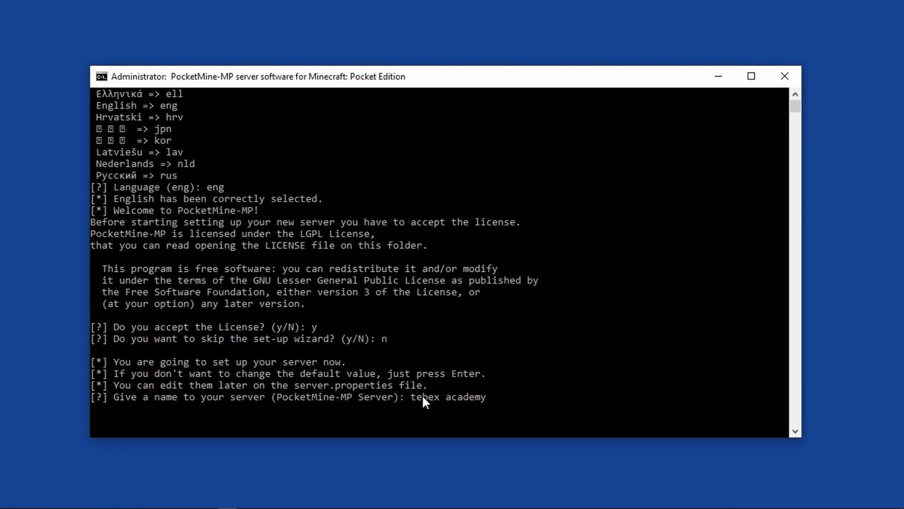
key("Return")
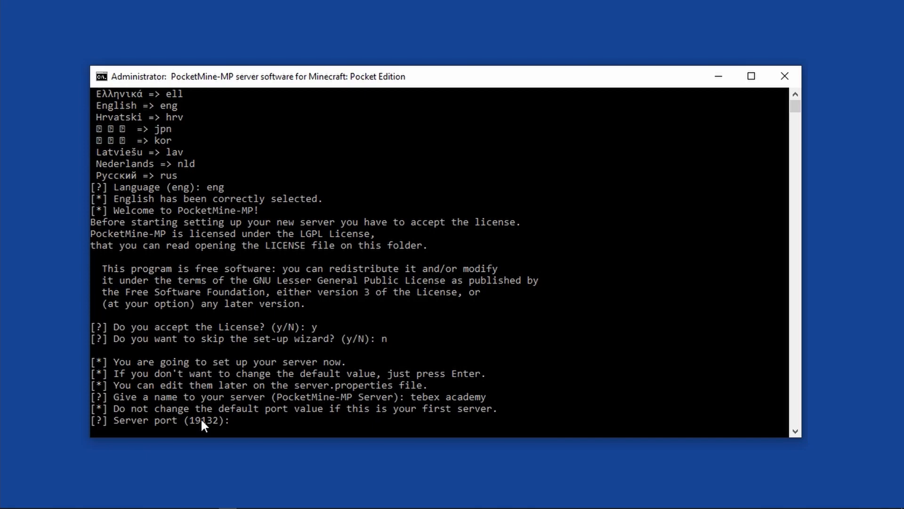
key("Return")
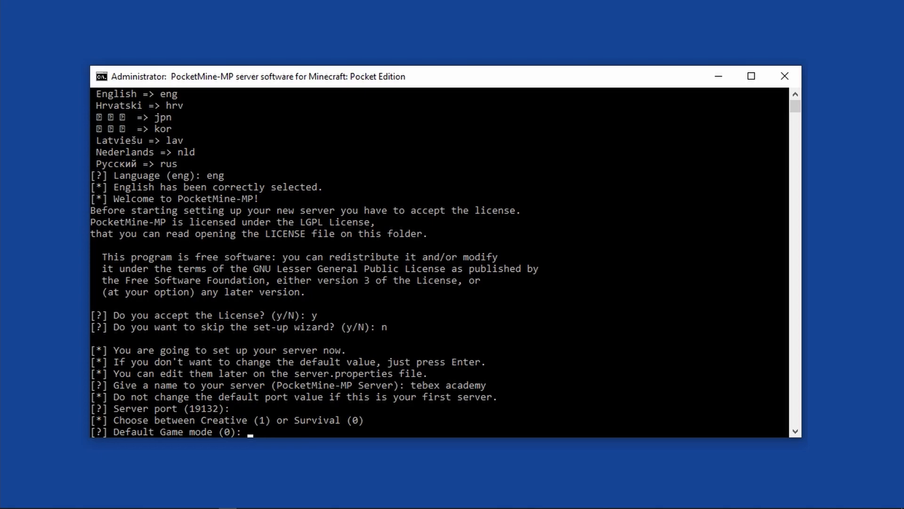
key("Return")
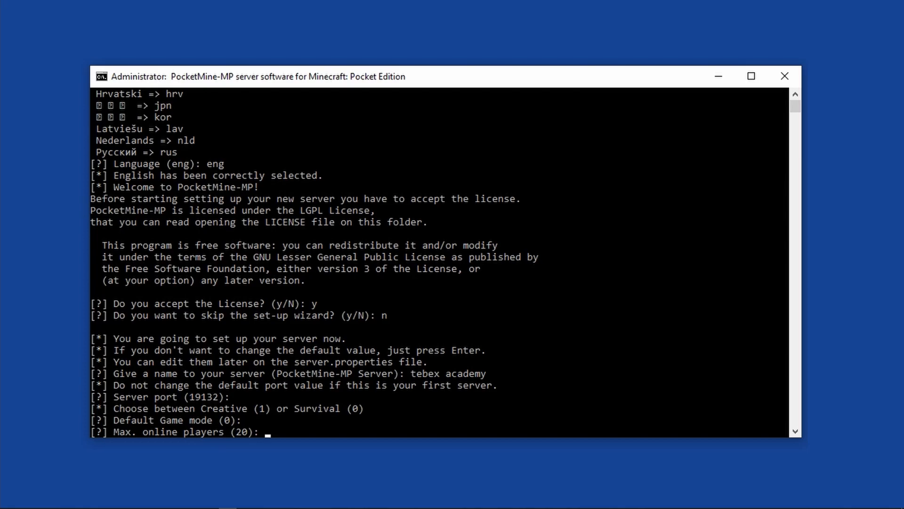
key("Return")
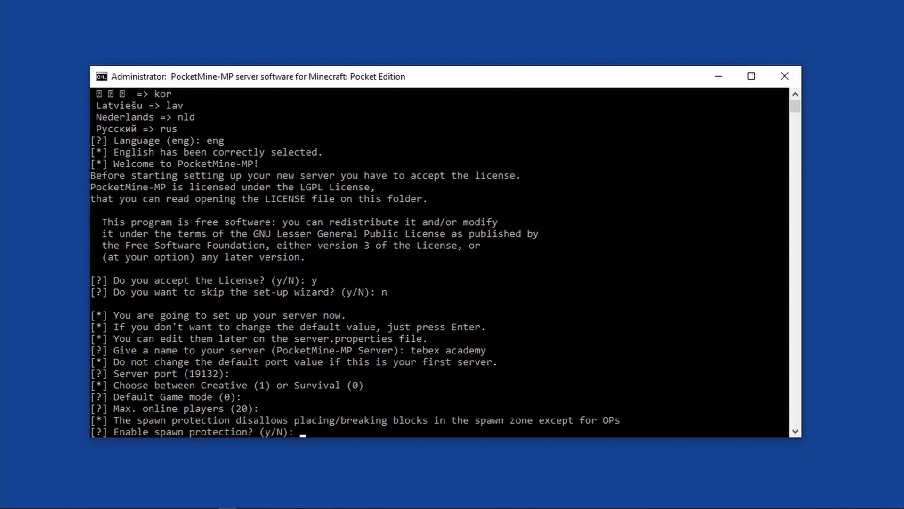
Answer n to spawn protection, enter the OP player name and answer n to the white-list.
type("n")
key("Return")
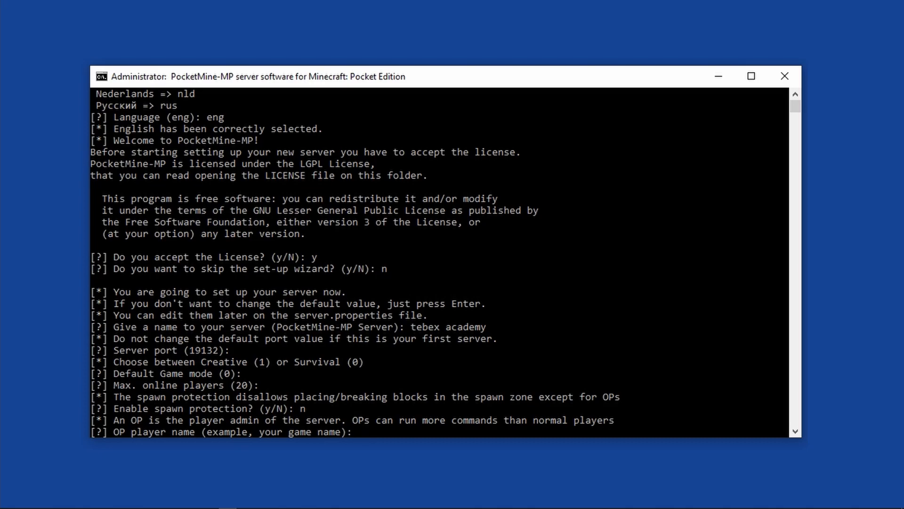
type("Ted pommes")
key("Return")
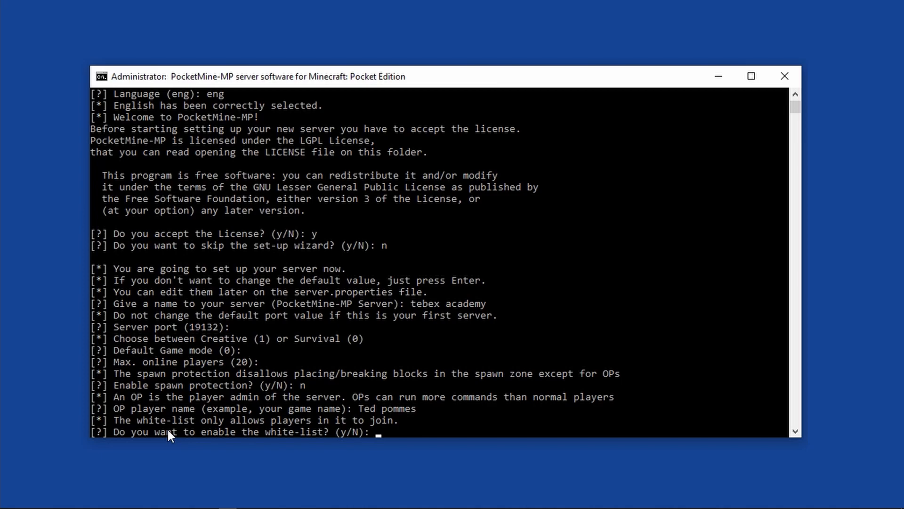
type("n")
key("Return")
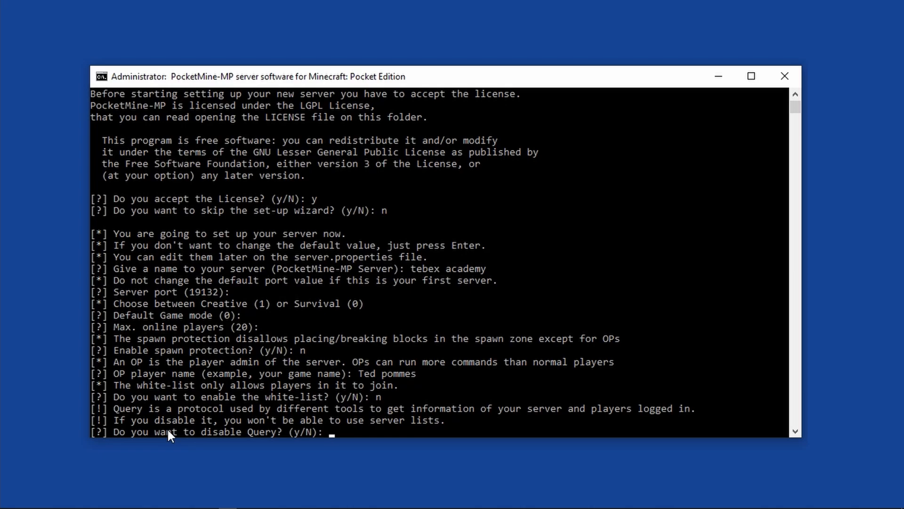
Answer n to disabling Query and n to enabling RCON, and finish the wizard so the server starts.
type("n")
key("Return")
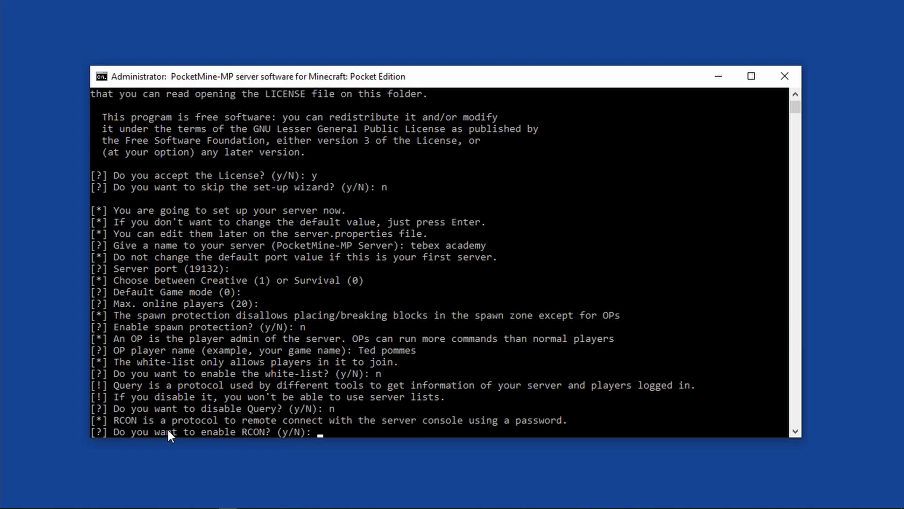
type("n")
key("Return")
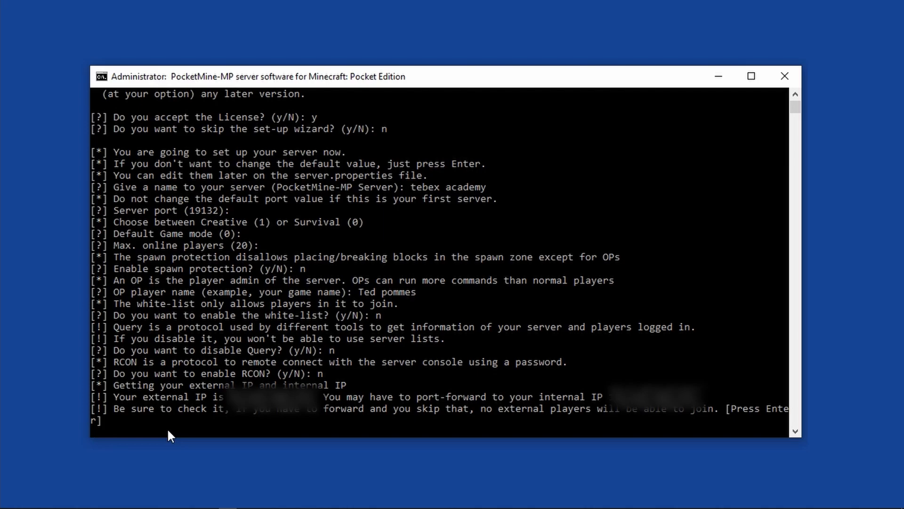
key("Return")
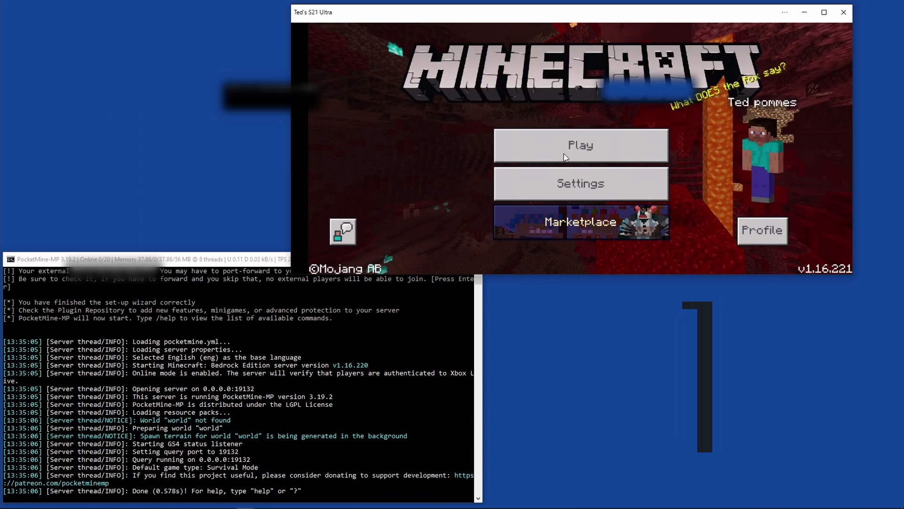
Switch to Minecraft on the mirrored phone and show the additional servers in its server list.
left_click(564, 153)
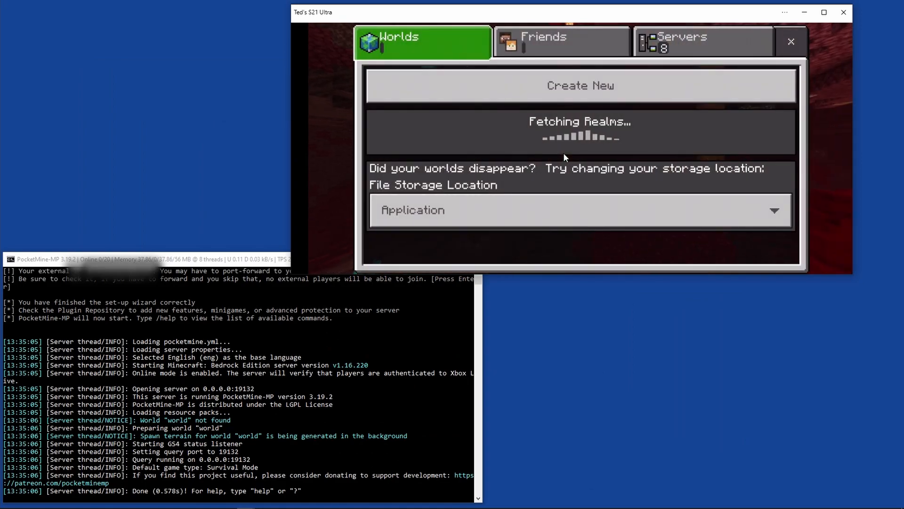
left_click(697, 47)
scroll(520, 141, "down", 5)
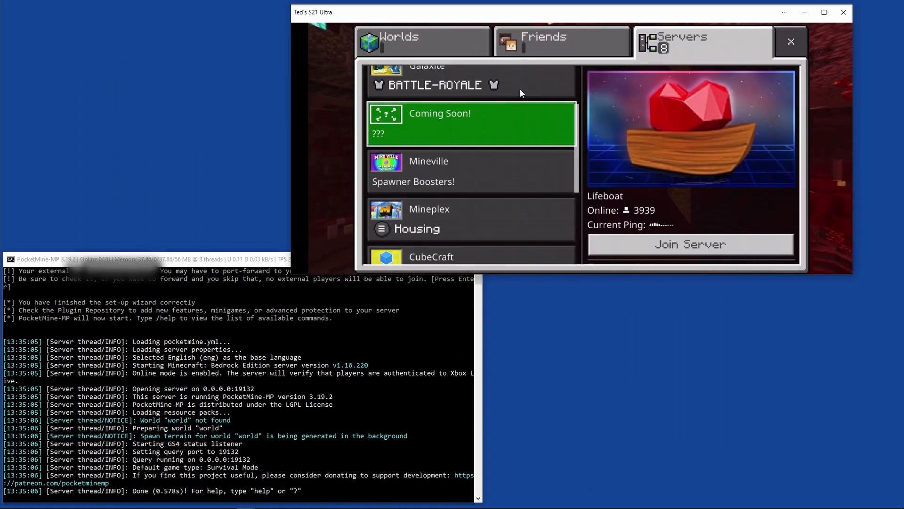
scroll(495, 230, "down", 3)
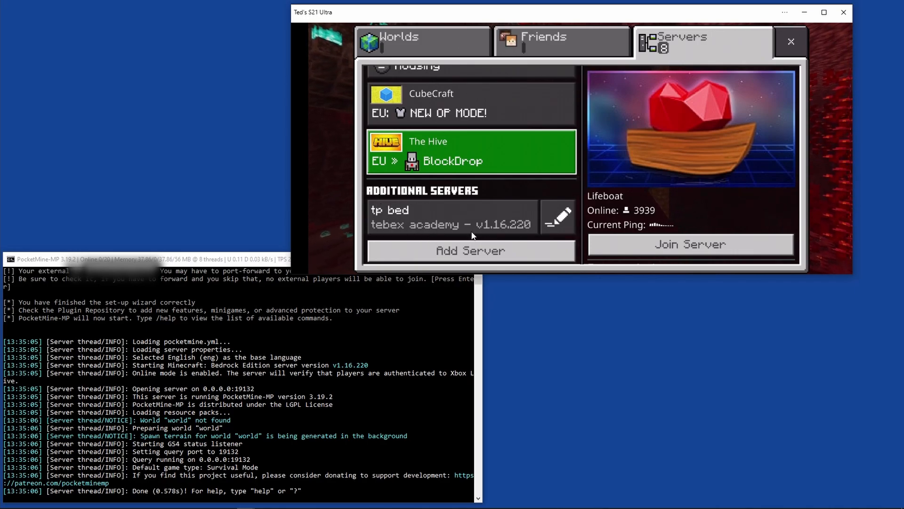
left_click(448, 225)
left_click(460, 253)
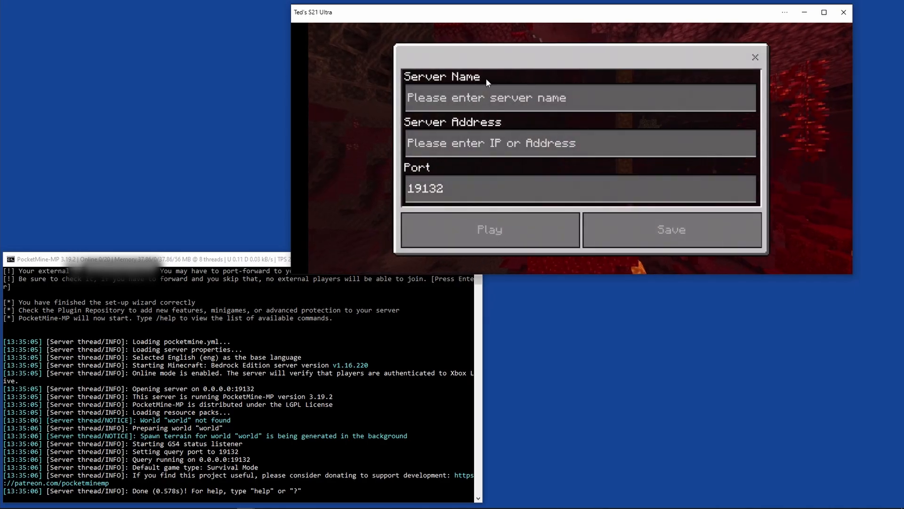
left_click(430, 103)
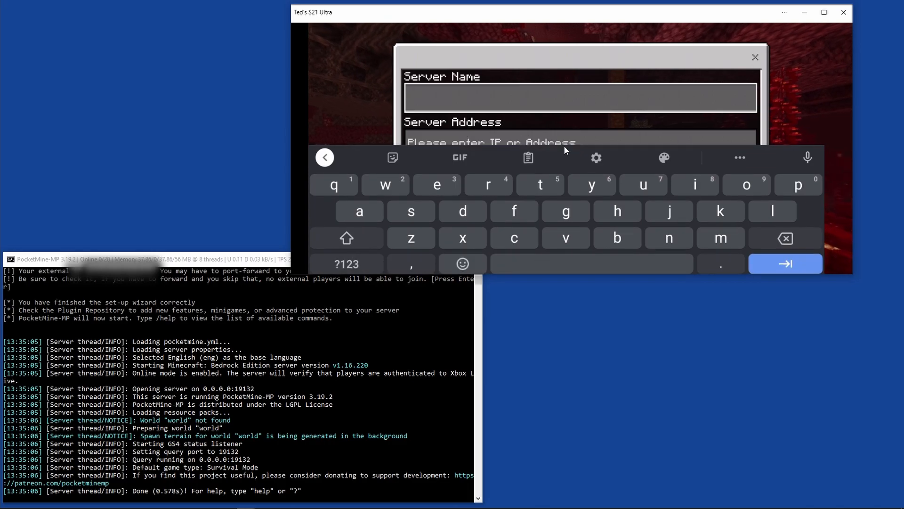
type("tutorial")
left_click(563, 145)
left_click(107, 277)
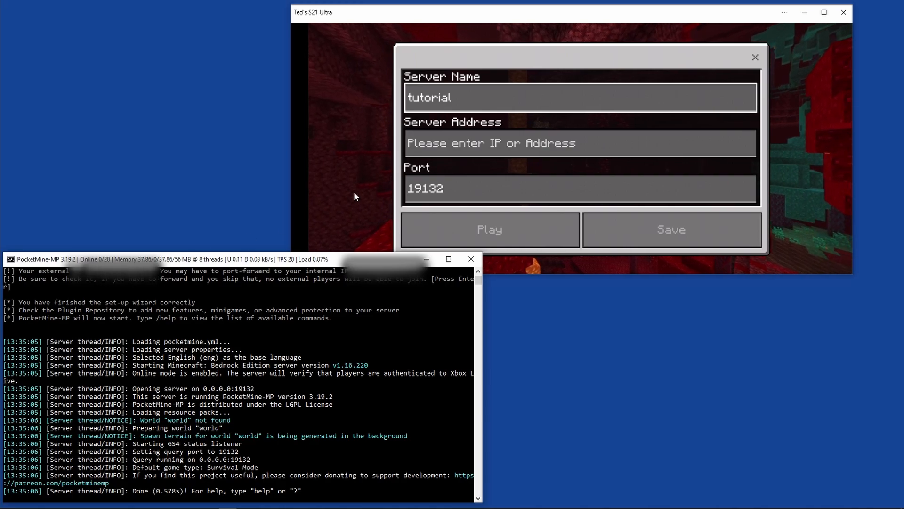
left_click(436, 148)
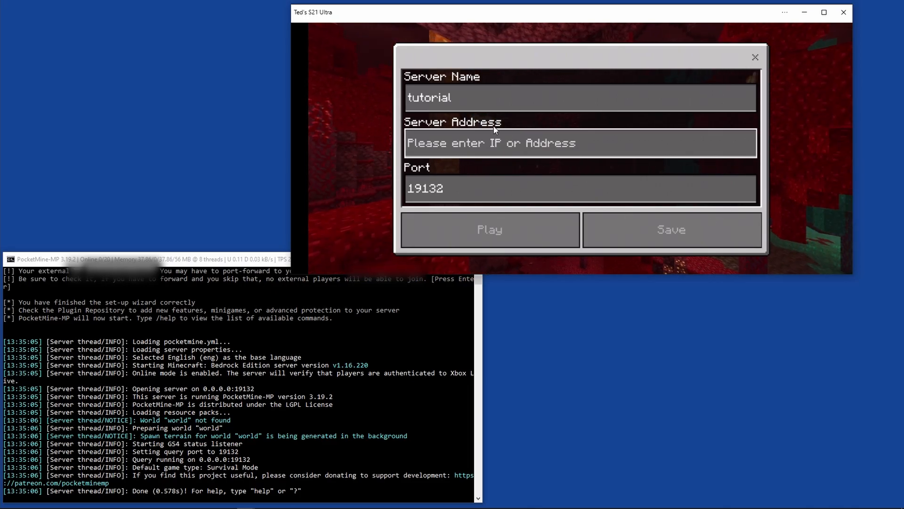
left_click(755, 57)
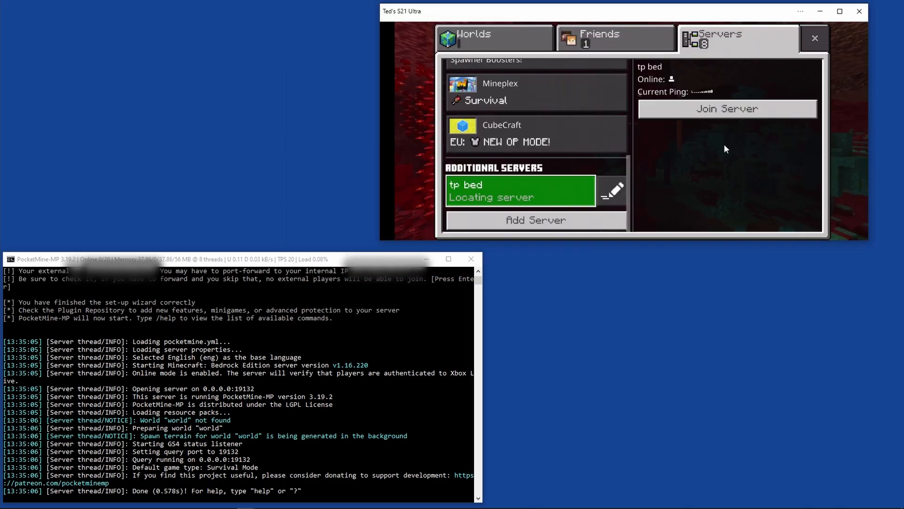
Join the tp bed server in Minecraft, and stop the server with the console command stop.
left_click(698, 115)
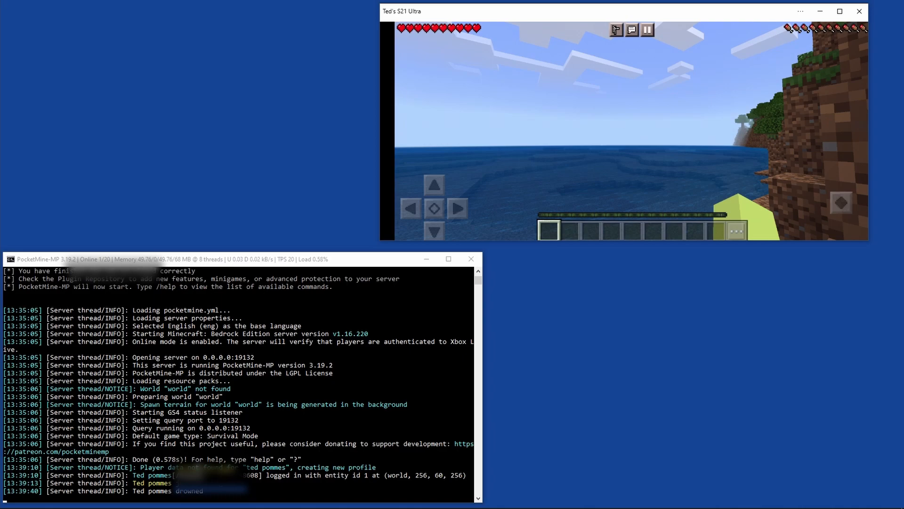
type("stop")
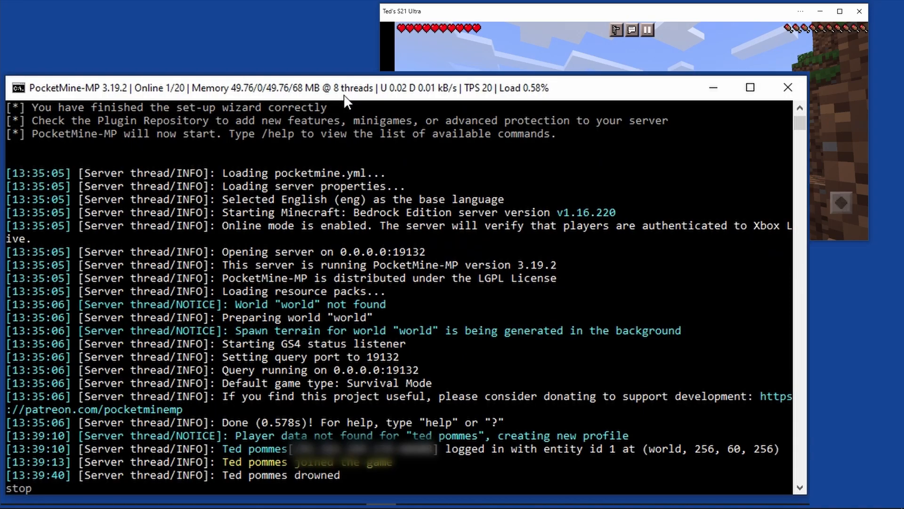
key("Return")
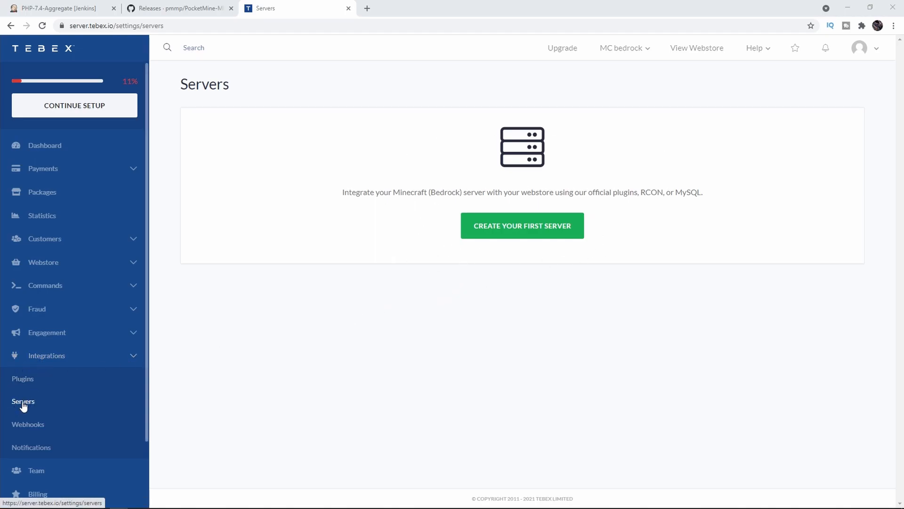
Create the webstore's first server in Tebex with the name Bedrock server and the Example Package.
left_click(498, 227)
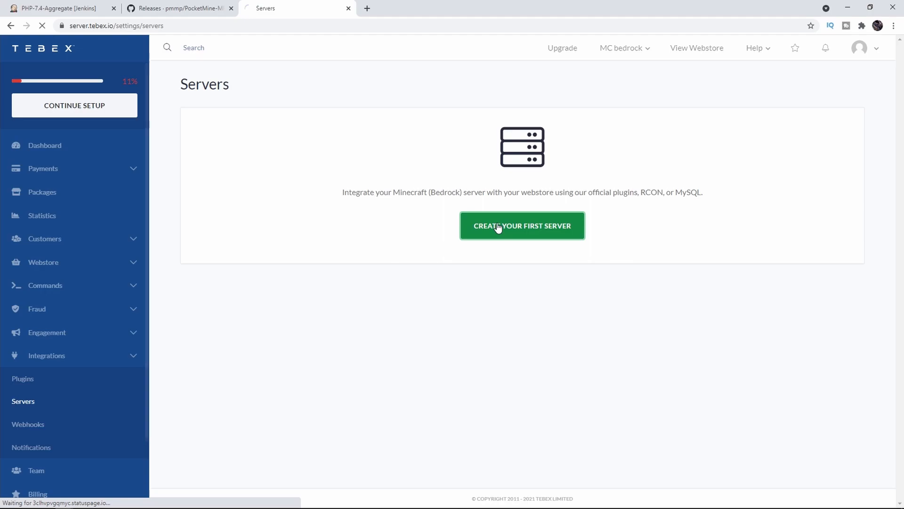
left_click(815, 432)
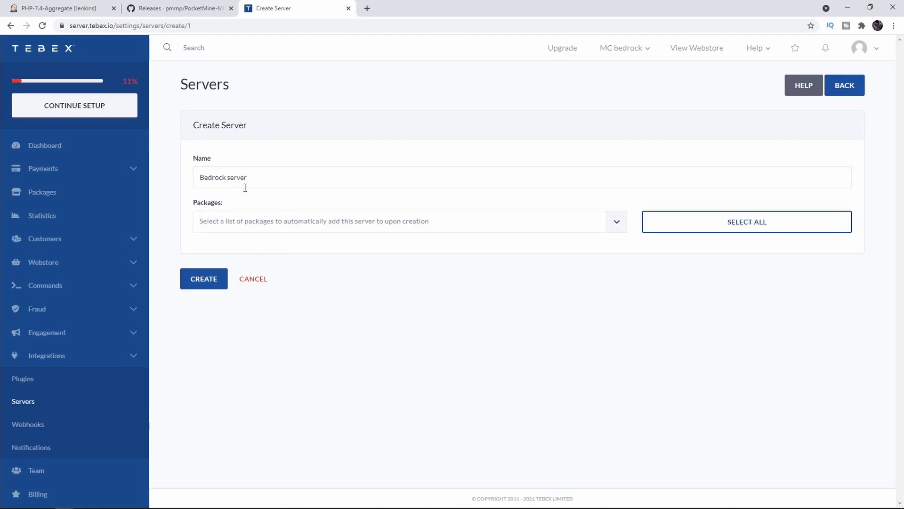
left_click(249, 224)
left_click(247, 296)
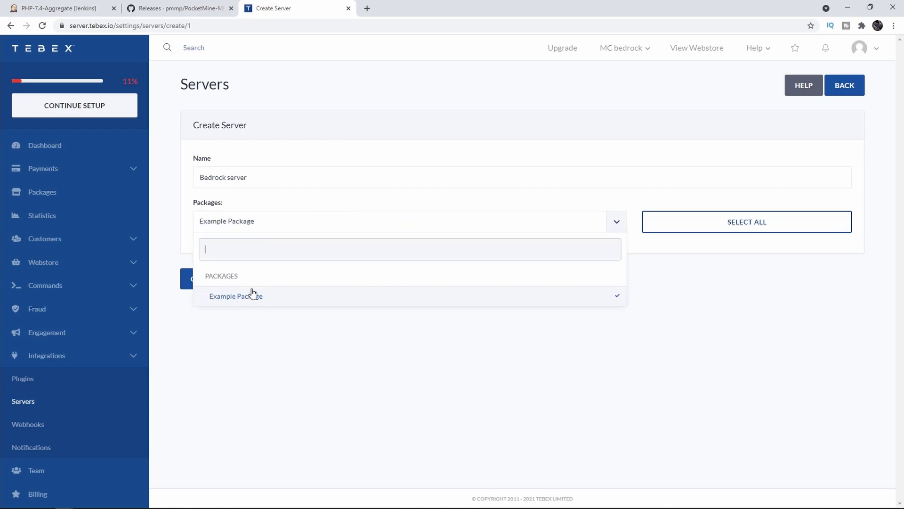
left_click(286, 360)
left_click(198, 280)
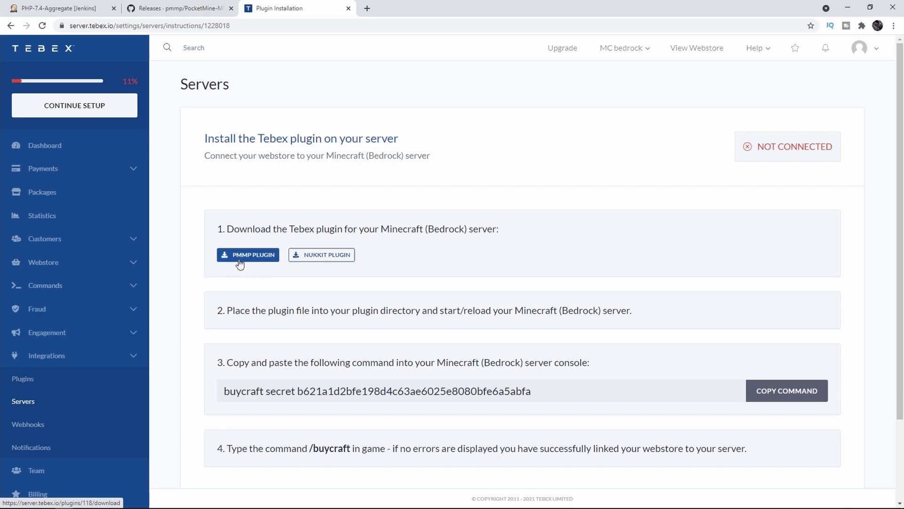
Download the PMMP plugin and move TebexPMMP.phar into the plugins folder of PocketMine-MP-3.19.2.
left_click(249, 258)
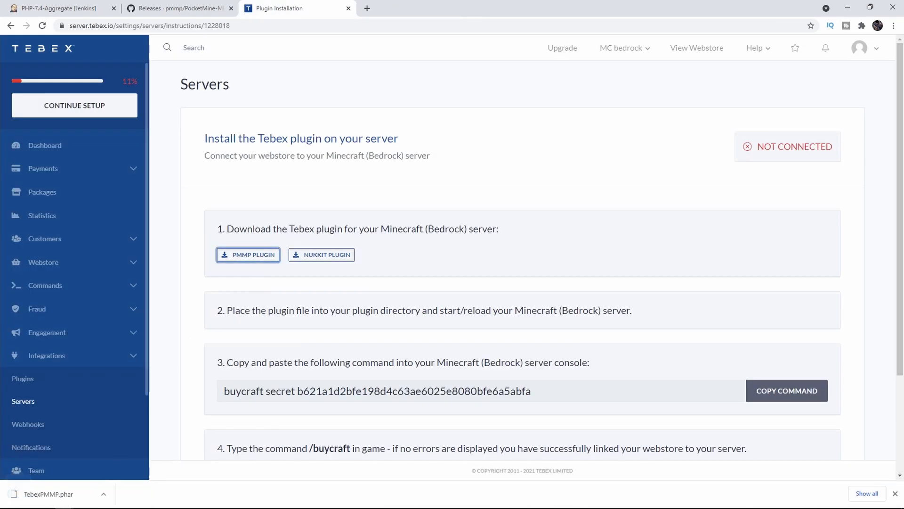
left_click_drag(268, 310, 393, 310)
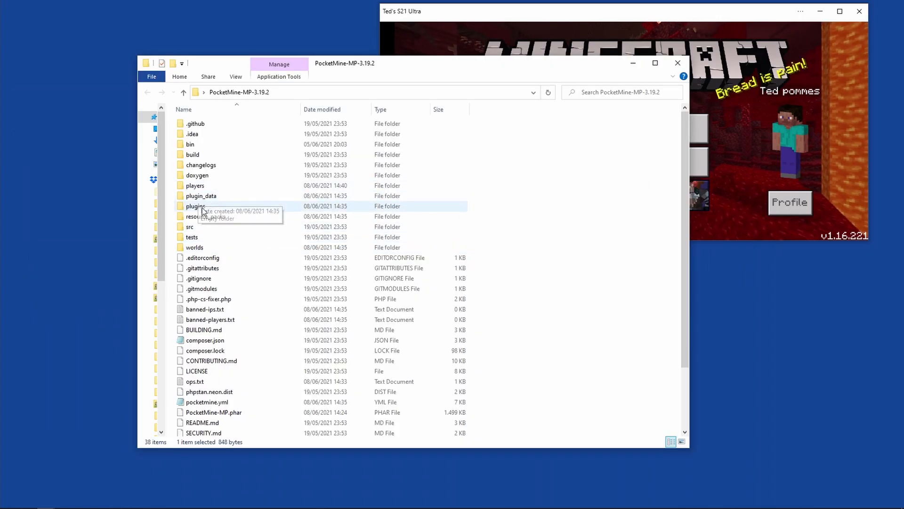
double_click(188, 205)
left_click_drag(0, 264, 319, 236)
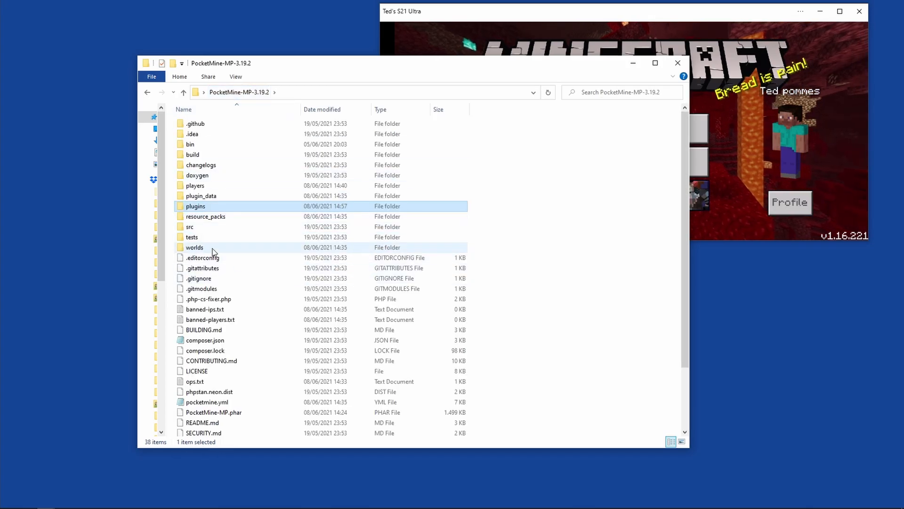
Restart the server by running start.cmd from the PocketMine-MP-3.19.2 folder.
scroll(213, 252, "down", 3)
double_click(197, 400)
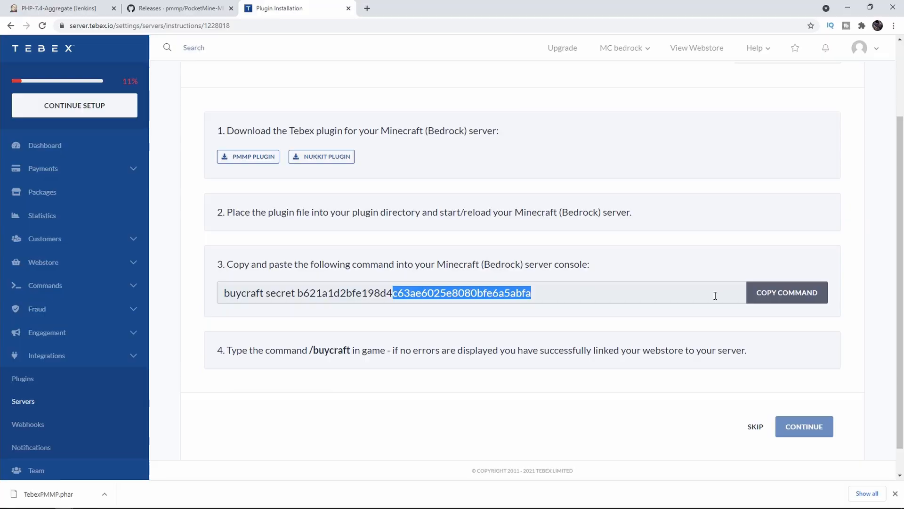
left_click(581, 300)
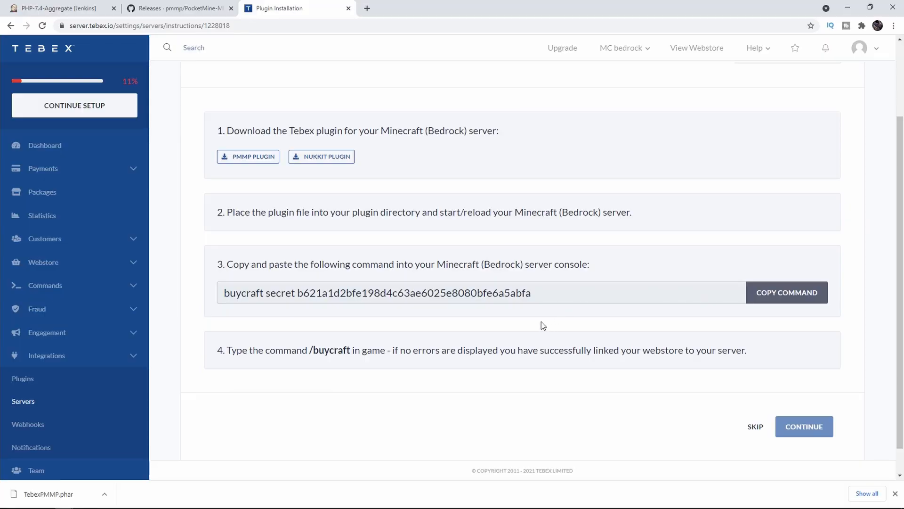
Copy the buycraft secret command with its secret key from Tebex, run it in the server console and check the webstore's connection status.
left_click(801, 293)
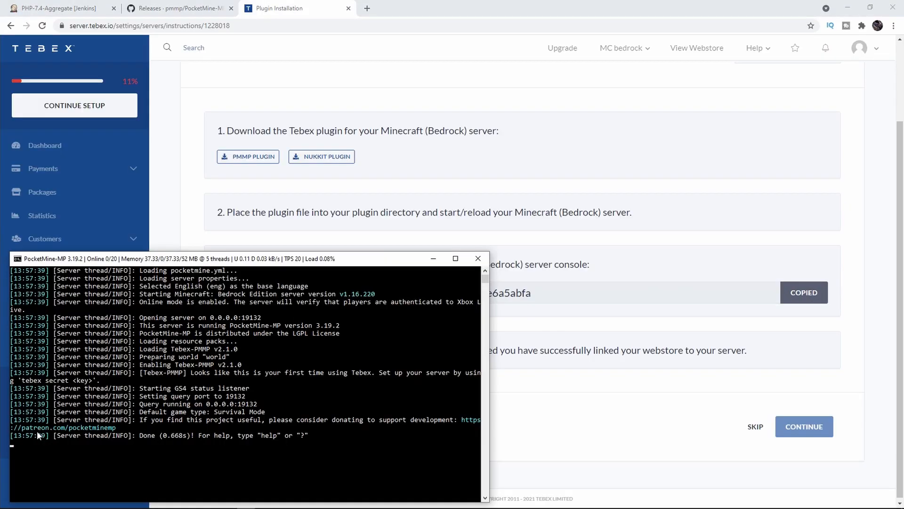
left_click(22, 446)
key("ctrl+v")
key("Return")
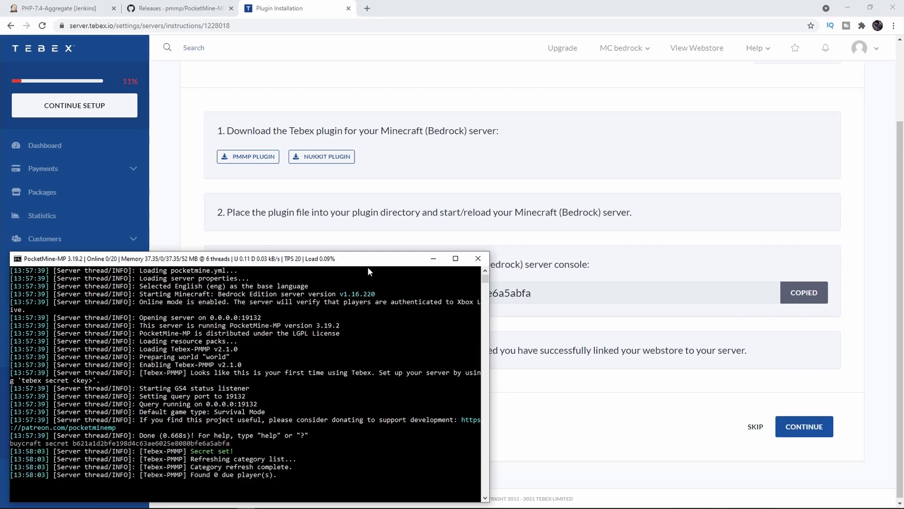
left_click(751, 173)
scroll(691, 254, "up", 2)
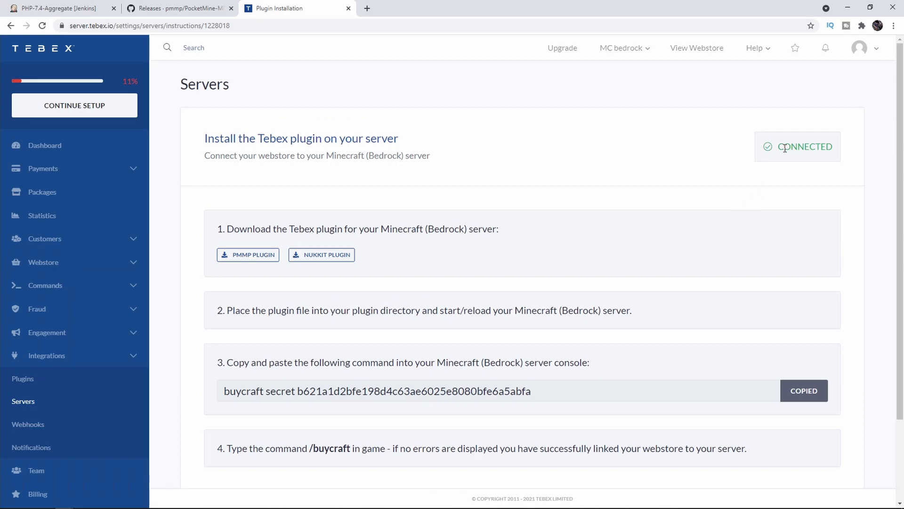
Review the remaining Tebex plugin installation instructions and continue to finish the server setup.
scroll(559, 315, "down", 2)
mouse_move(335, 351)
left_mouse_down()
mouse_move(302, 351)
mouse_move(352, 353)
mouse_move(325, 357)
left_mouse_up()
left_click(746, 426)
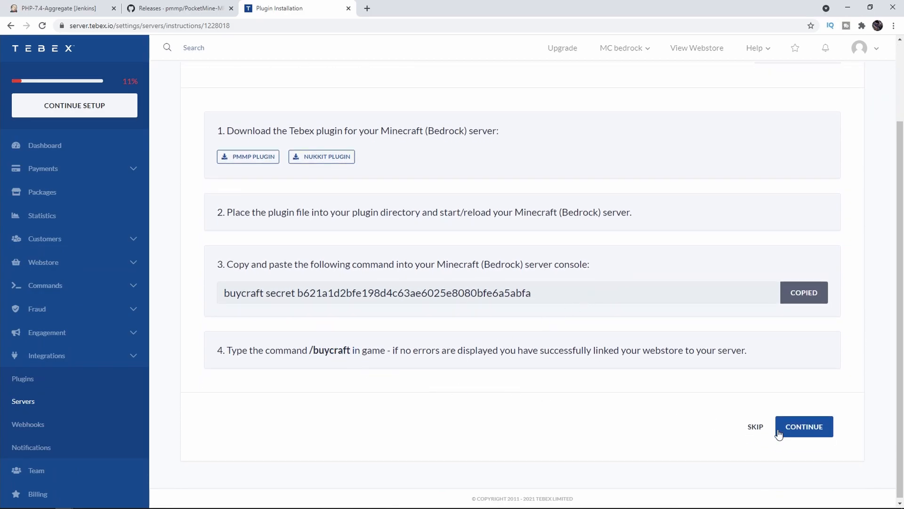
left_click(803, 427)
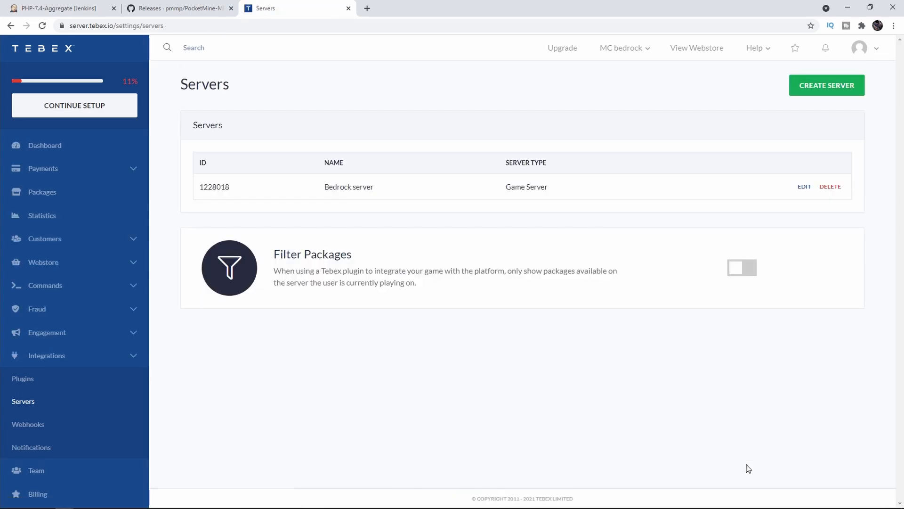
Open the Example Package for editing and examine its purchase commands, including the item ID and amount in the give command.
left_click(113, 192)
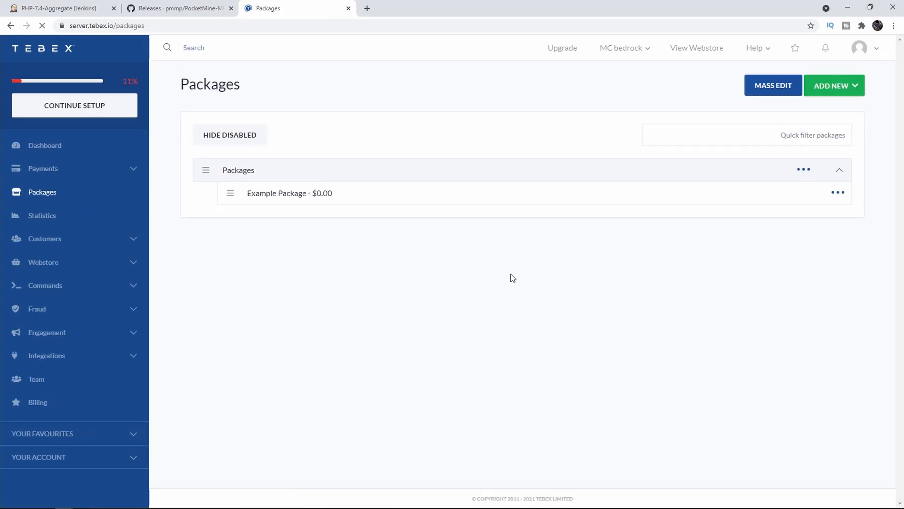
left_click(837, 193)
left_click(797, 235)
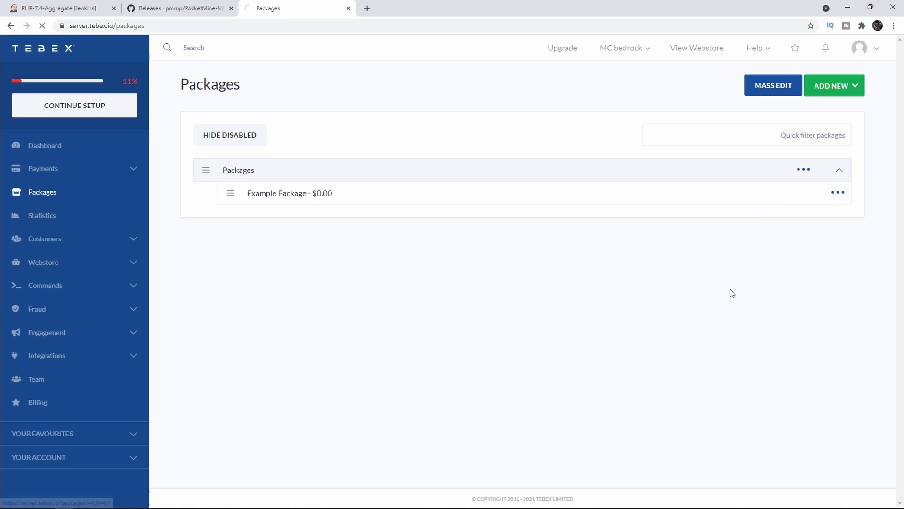
scroll(340, 327, "down", 5)
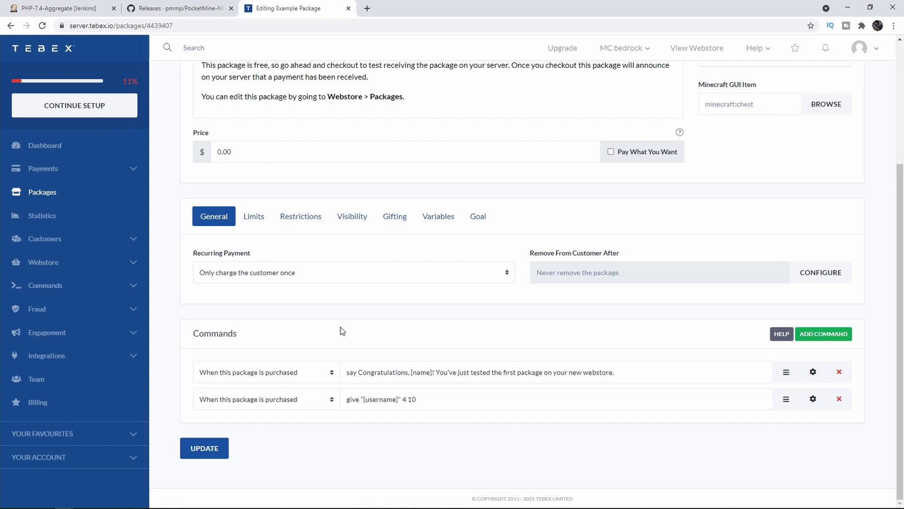
left_click_drag(448, 397, 448, 377)
left_click(441, 426)
left_click(384, 380)
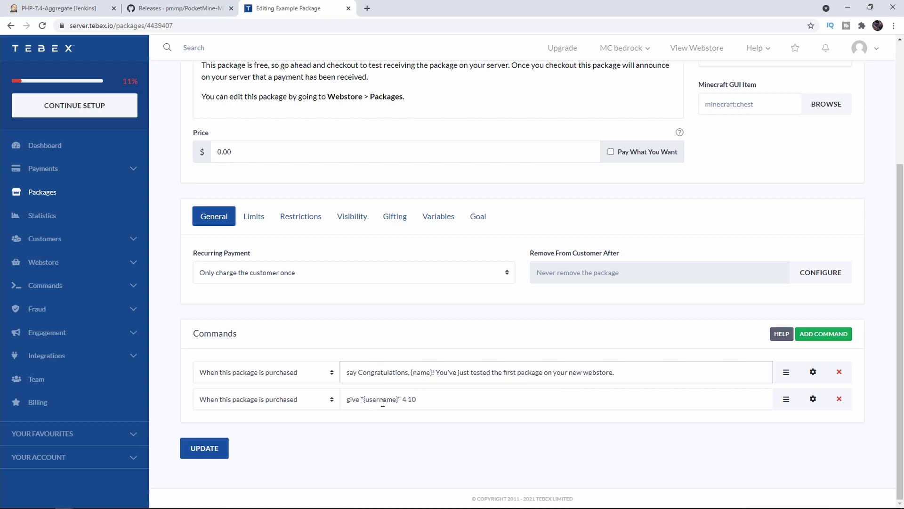
left_click(409, 403)
left_click_drag(417, 403, 413, 404)
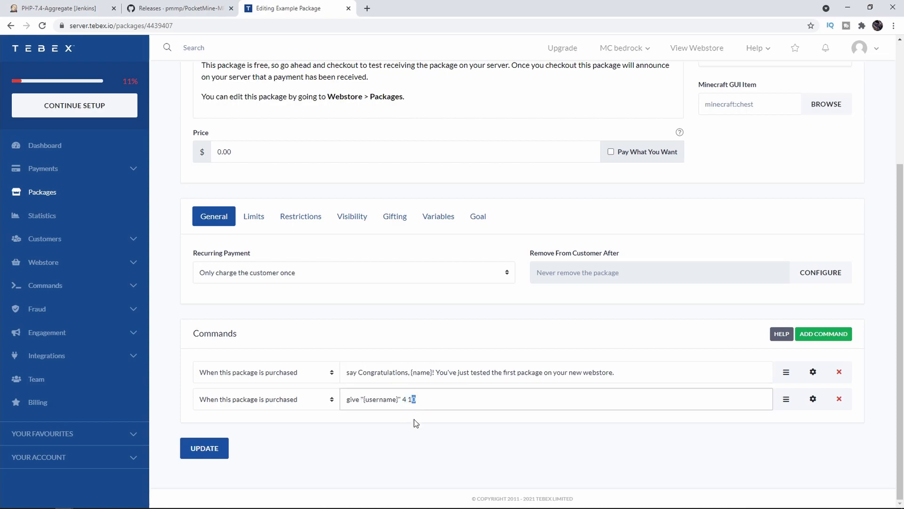
Look up block ID 4 in the Block IDs table of the wiki's Bedrock Edition data values page, then return to the package.
left_click(423, 410)
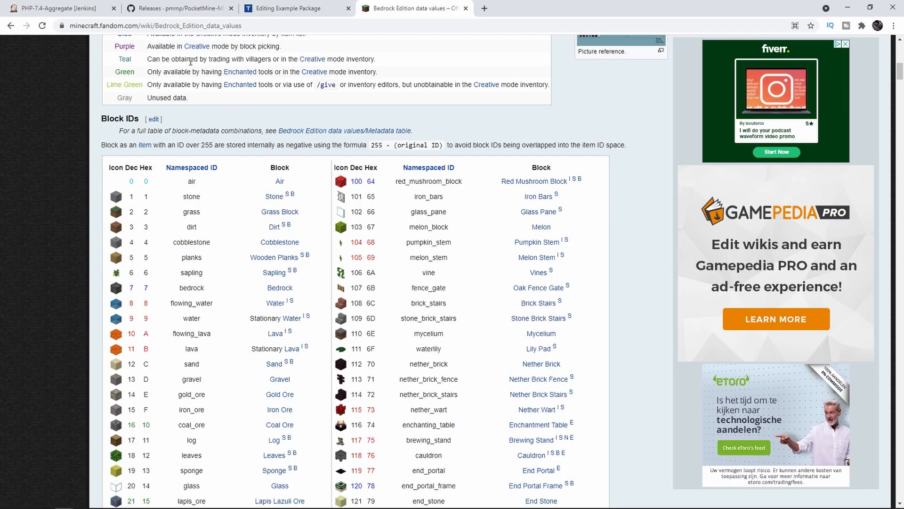
left_click_drag(146, 26, 203, 26)
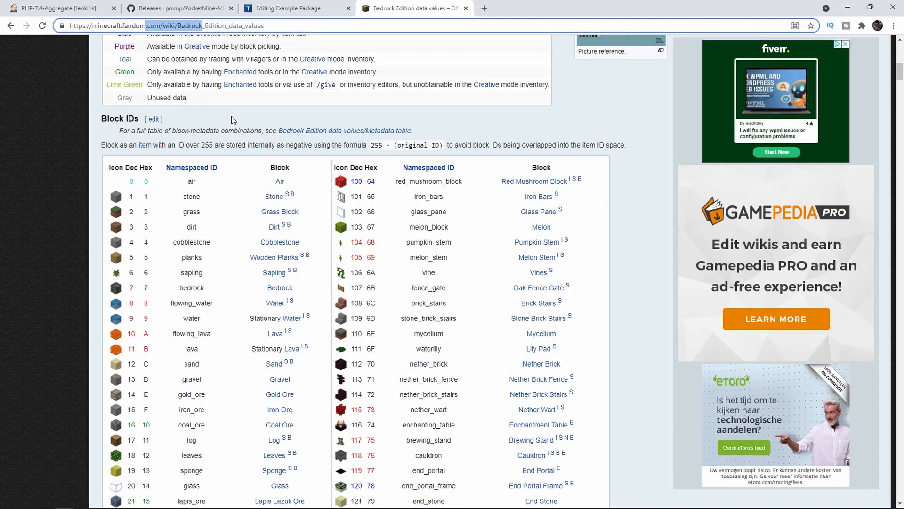
double_click(132, 242)
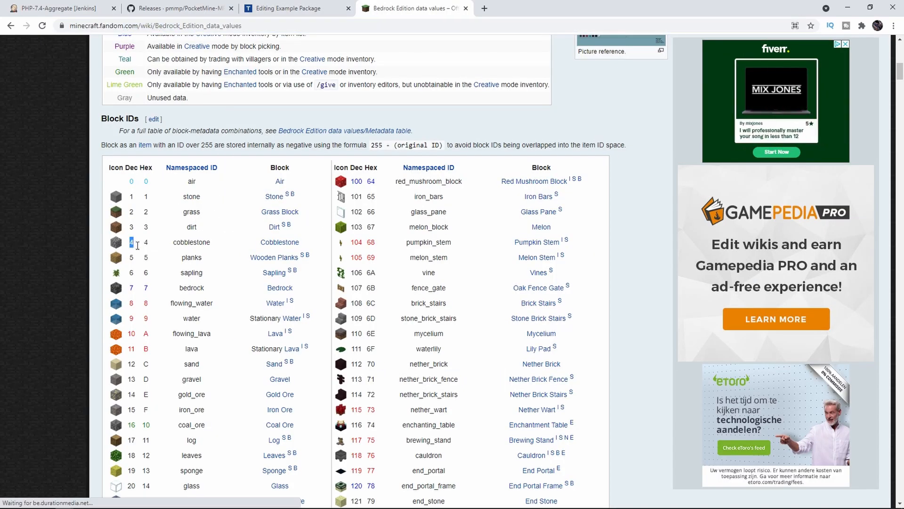
left_click_drag(171, 242, 222, 244)
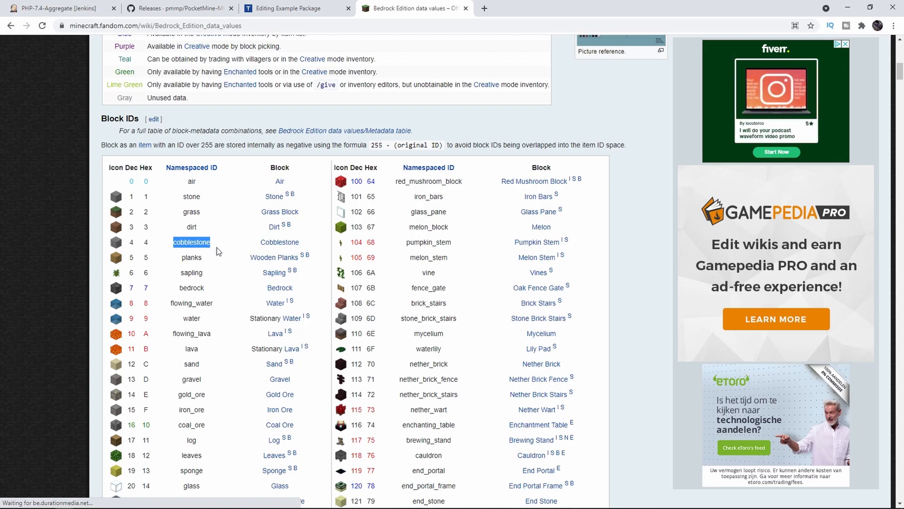
left_click(295, 8)
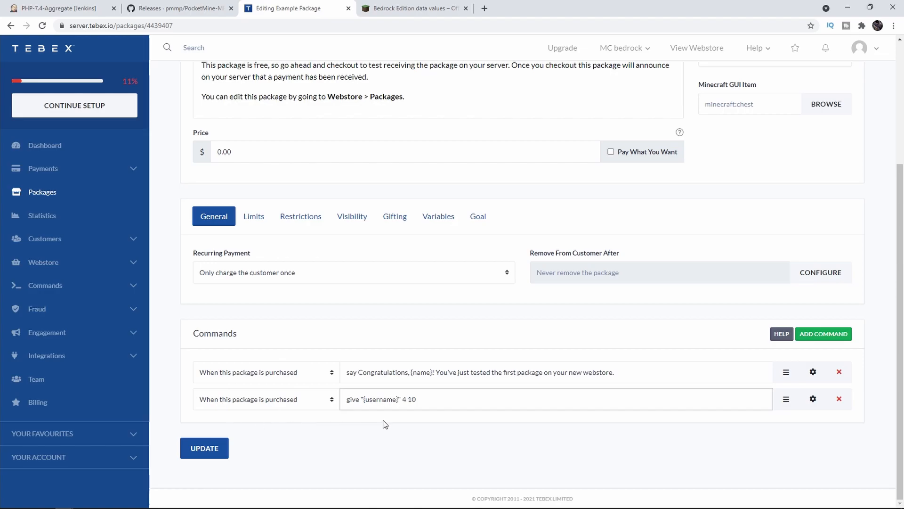
Check the give command's execution options, keep them as they are, and save the Example Package.
left_click(813, 399)
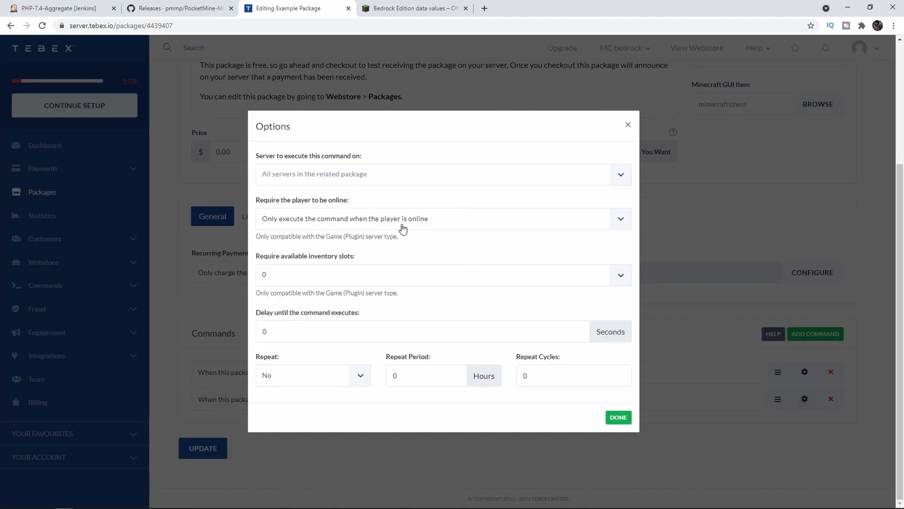
left_click(618, 417)
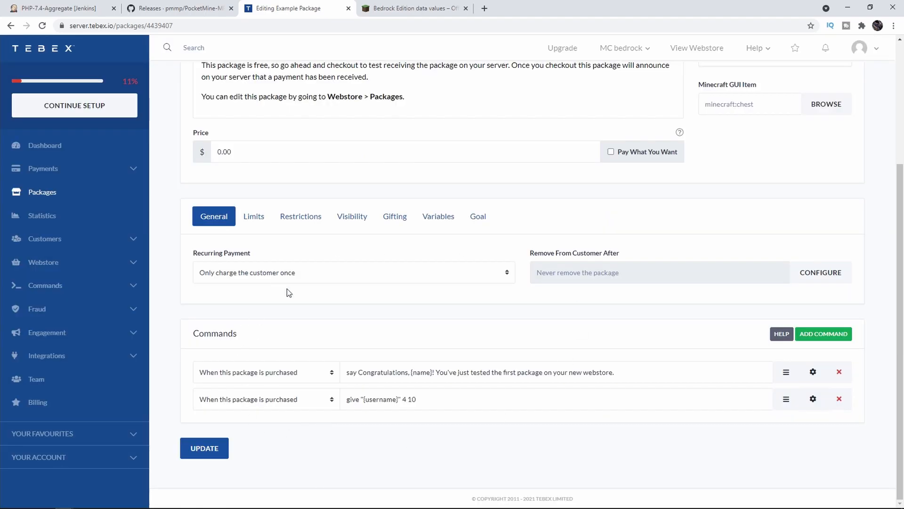
left_click(226, 452)
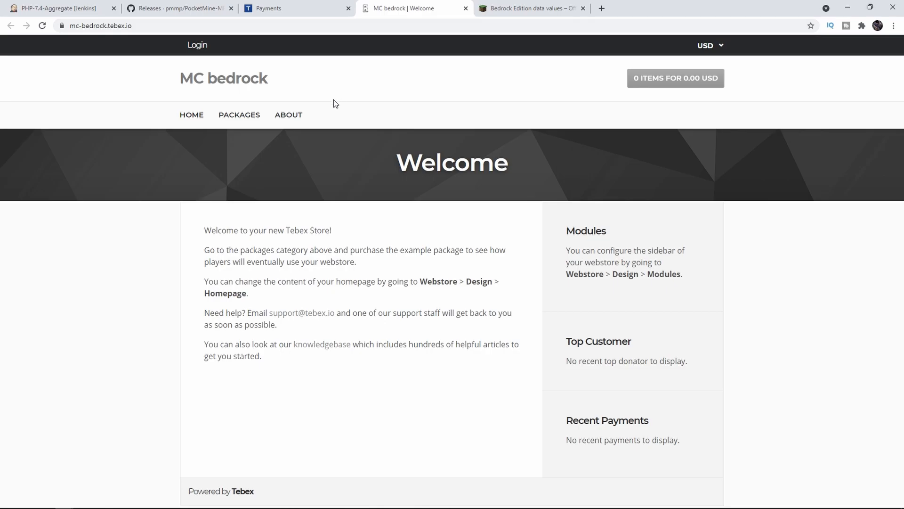
Add the Example Package to the MC bedrock store basket, enter the player's username, accept the privacy statement and terms, and claim it for free.
left_click(237, 116)
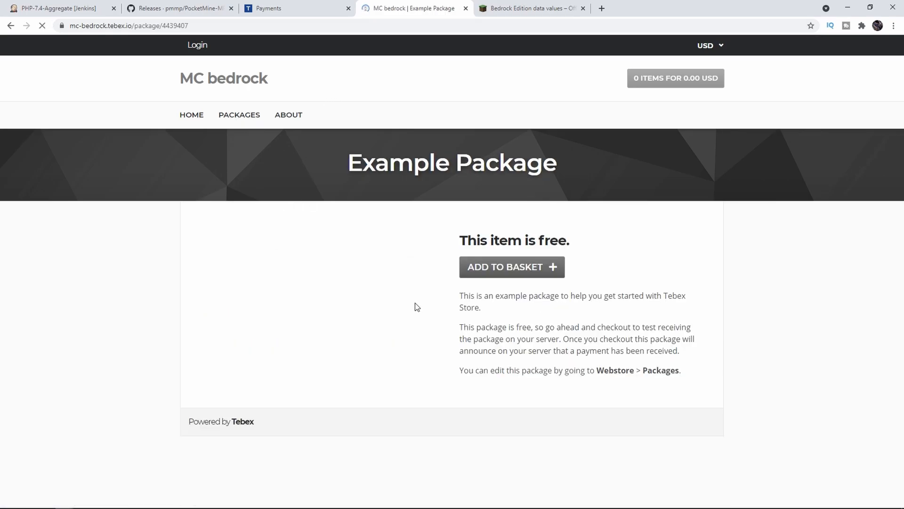
left_click(504, 276)
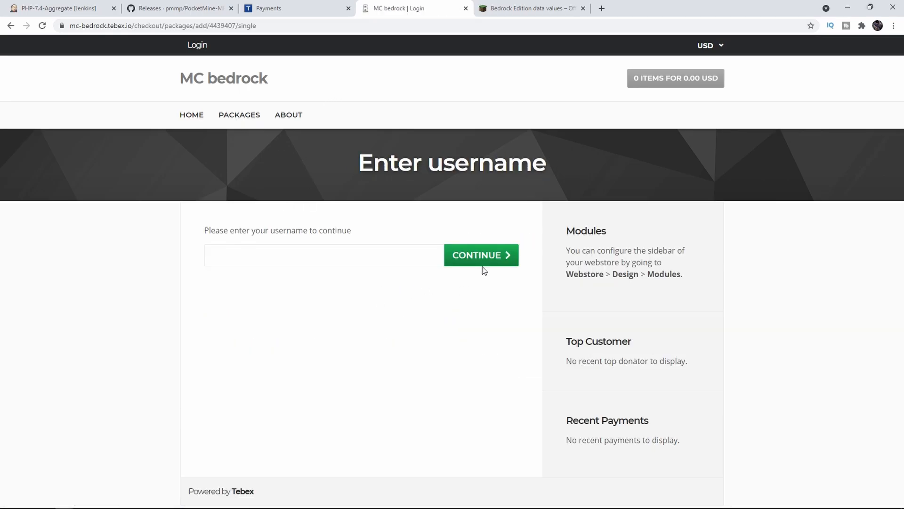
left_click(461, 263)
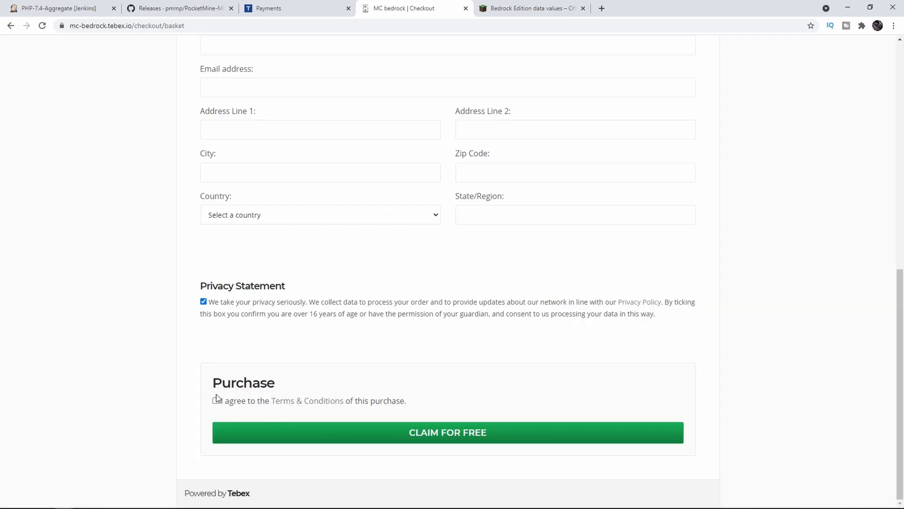
left_click(215, 400)
left_click(301, 440)
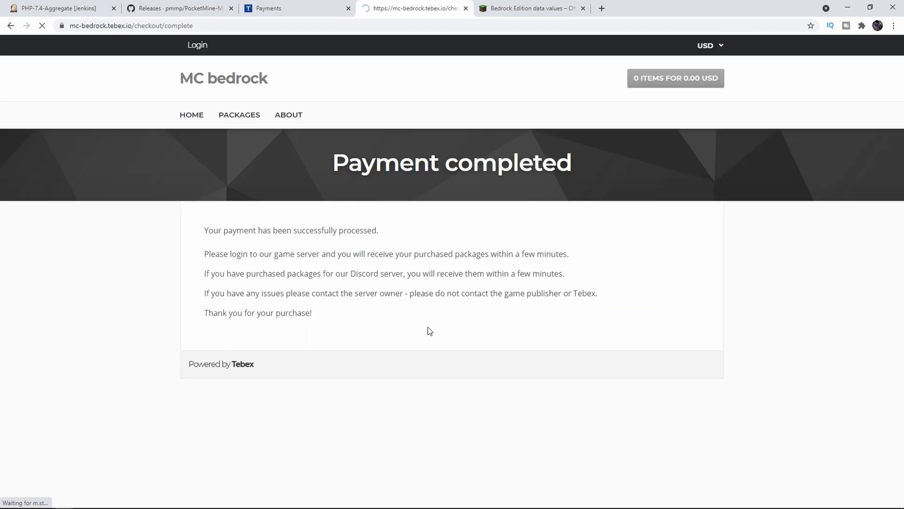